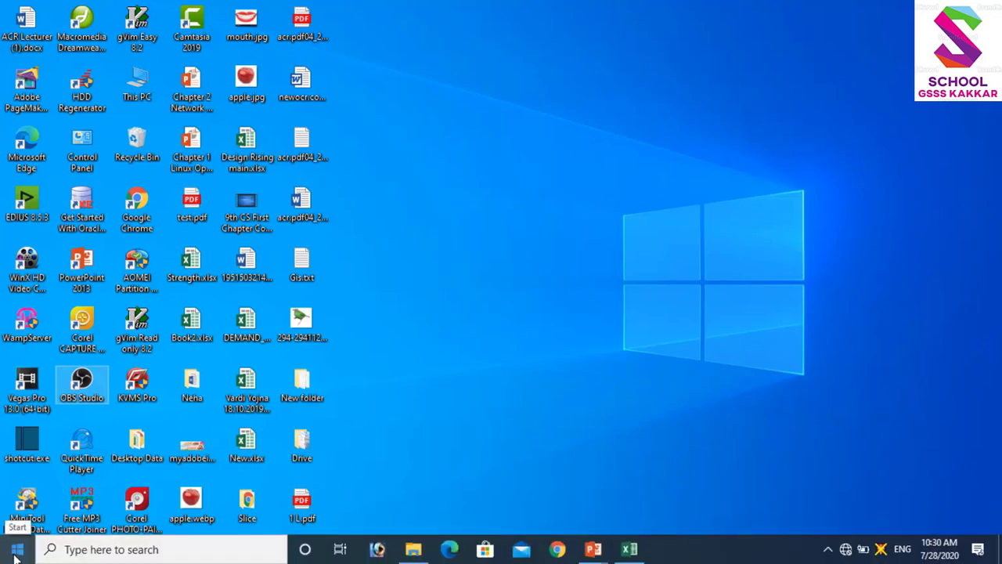
Step: Find Word 2013 by searching 'word' from the taskbar, launch it, and dismiss the activation notice
{"action": "left_click", "coordinate": [81, 550]}
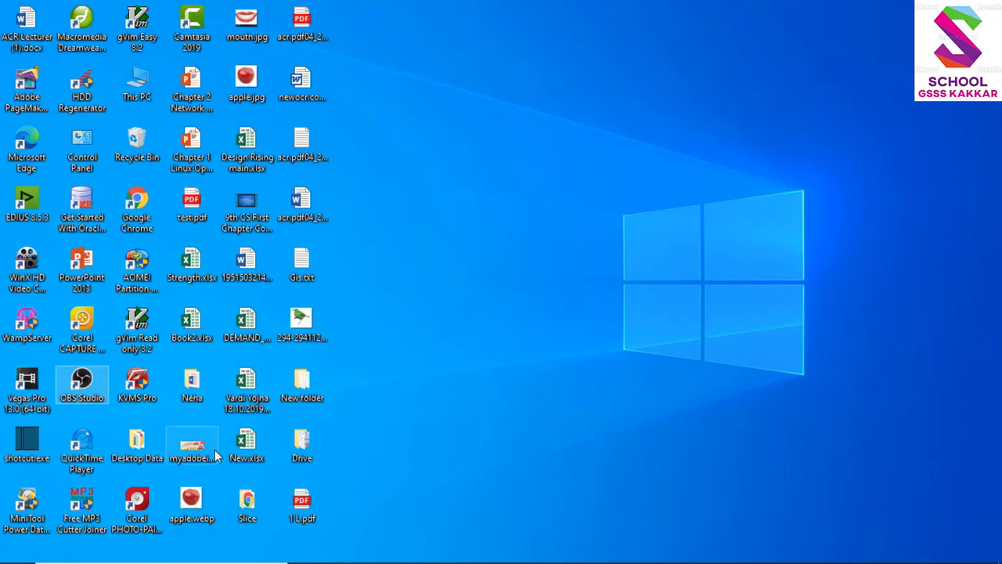
{"action": "left_click", "coordinate": [93, 550]}
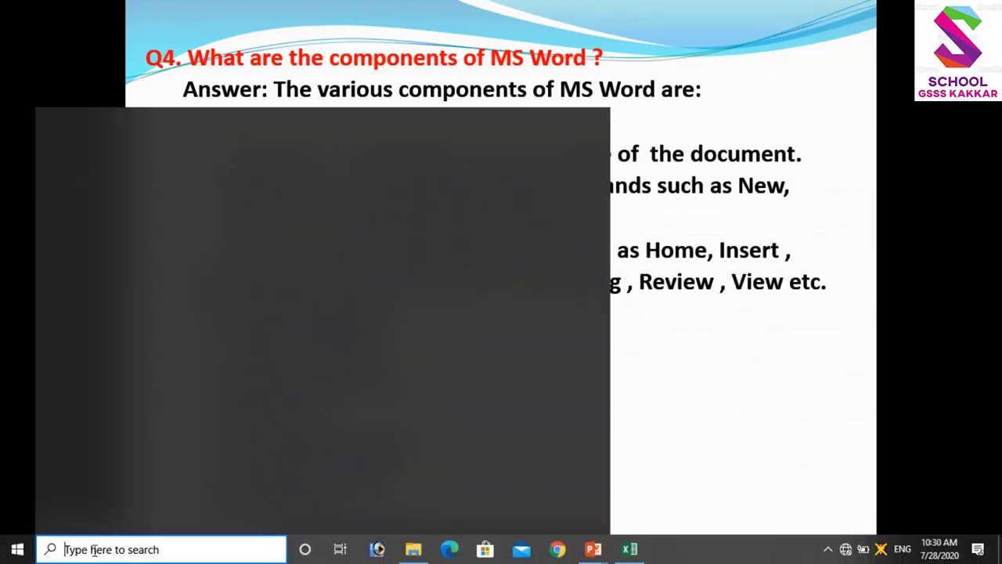
{"action": "type", "text": "word"}
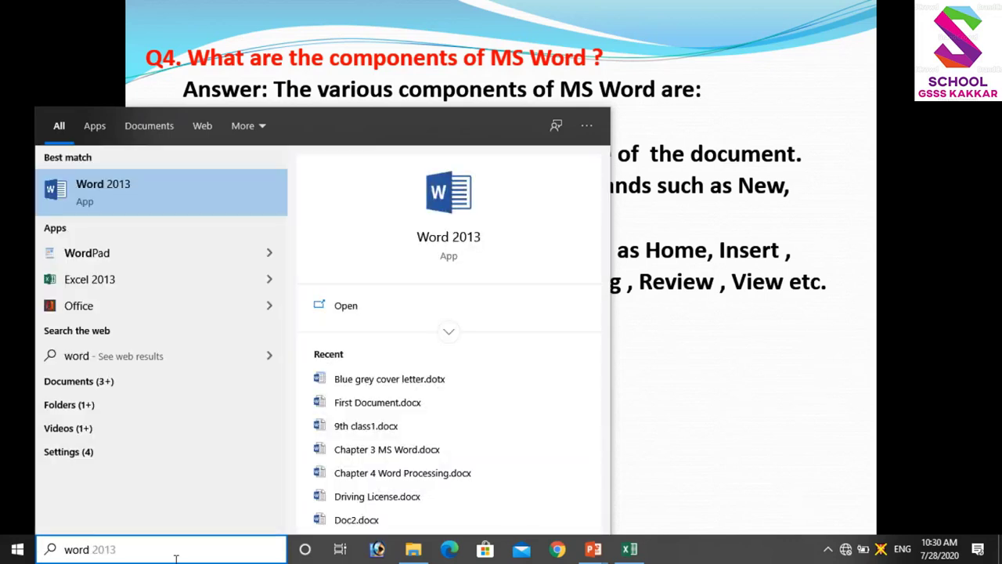
{"action": "left_click", "coordinate": [96, 188]}
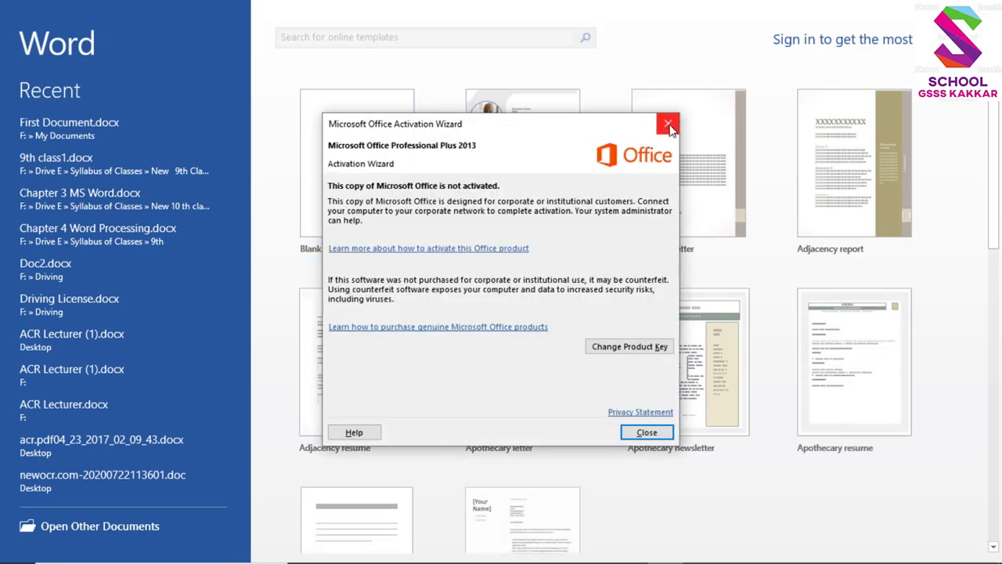
{"action": "key", "text": "Escape"}
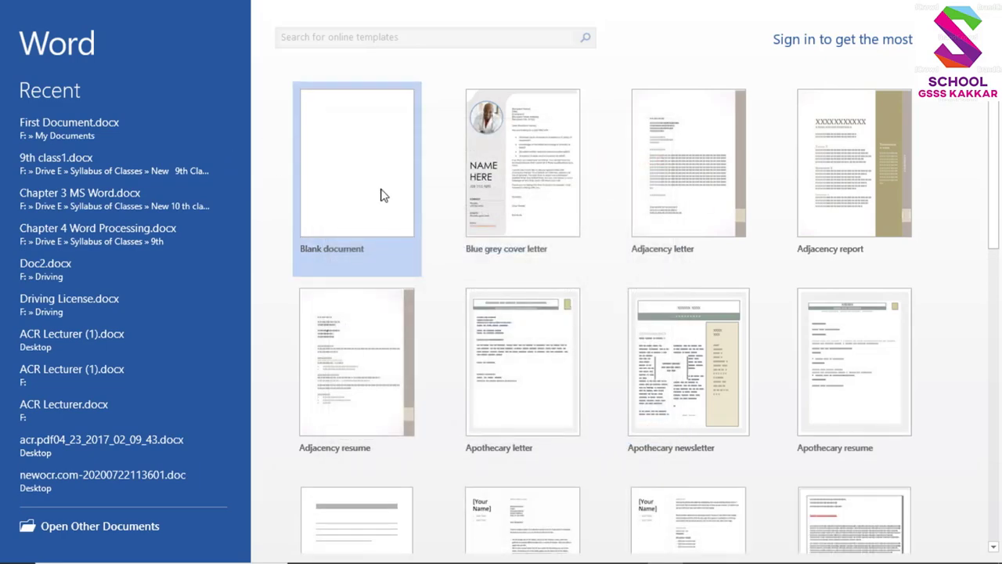
Step: Create a blank document, view it at 100% zoom, and return to the HOME tab
{"action": "left_click", "coordinate": [383, 196]}
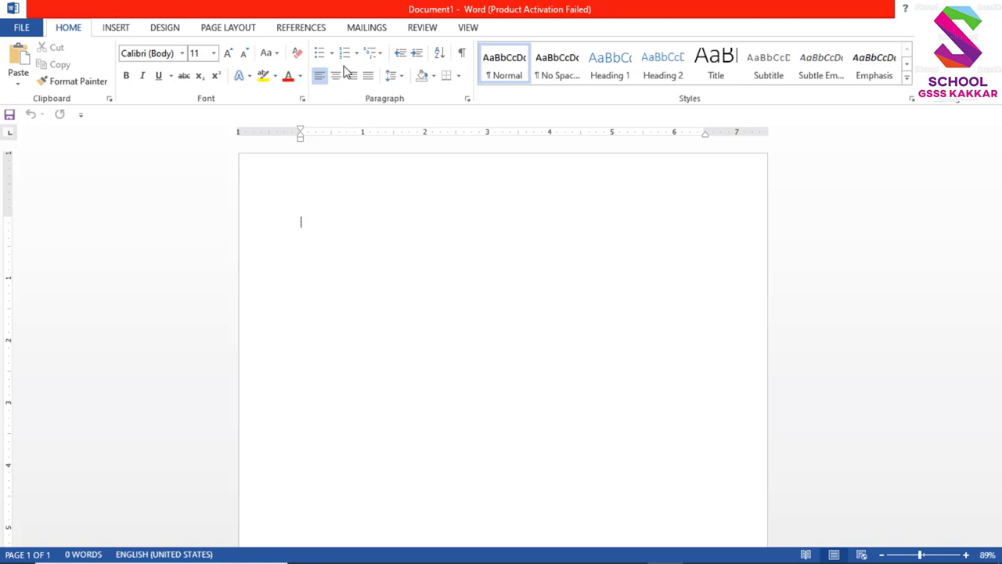
{"action": "left_click", "coordinate": [116, 27]}
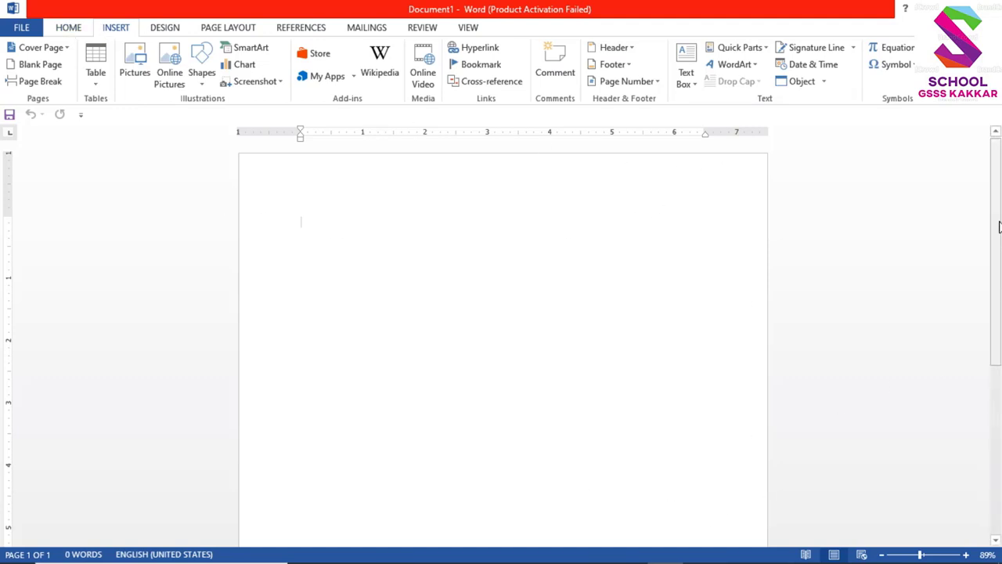
{"action": "left_click_drag", "start_coordinate": [998, 223], "coordinate": [993, 331]}
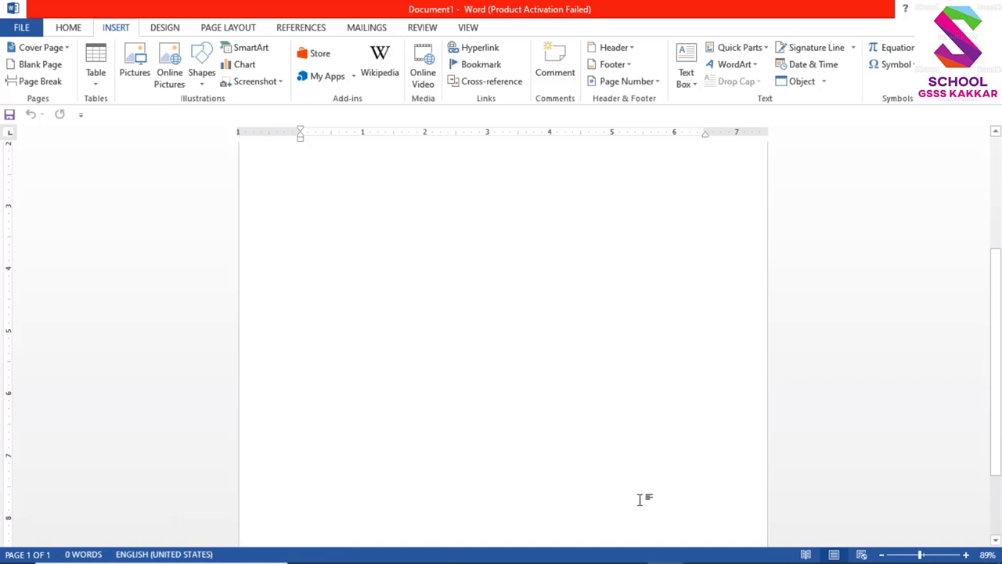
{"action": "left_click", "coordinate": [923, 556]}
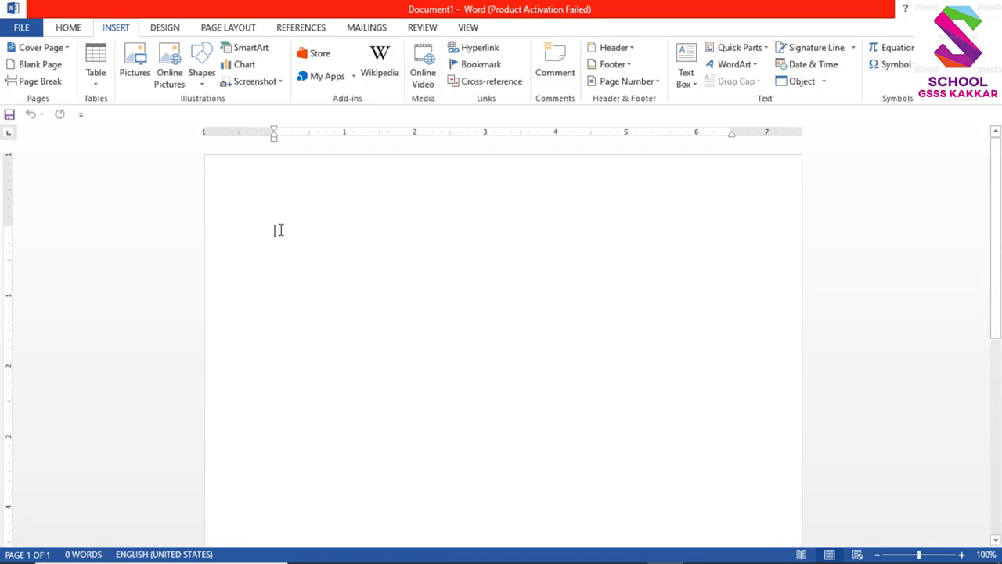
{"action": "left_click", "coordinate": [67, 29]}
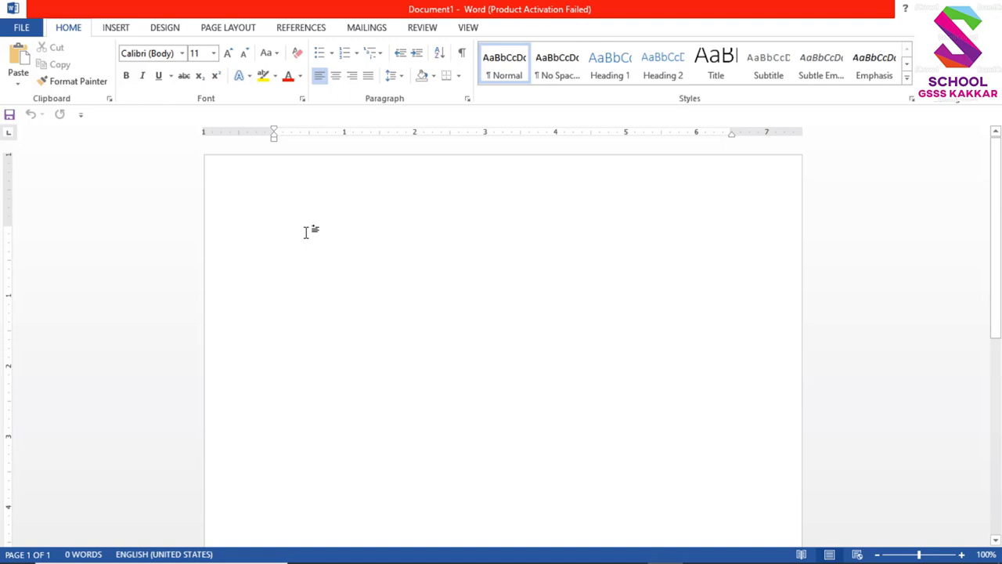
Step: Type the self-introduction 'Hello My Name is …' with the writer's name, fixing a typo along the way
{"action": "type", "text": "Hel"}
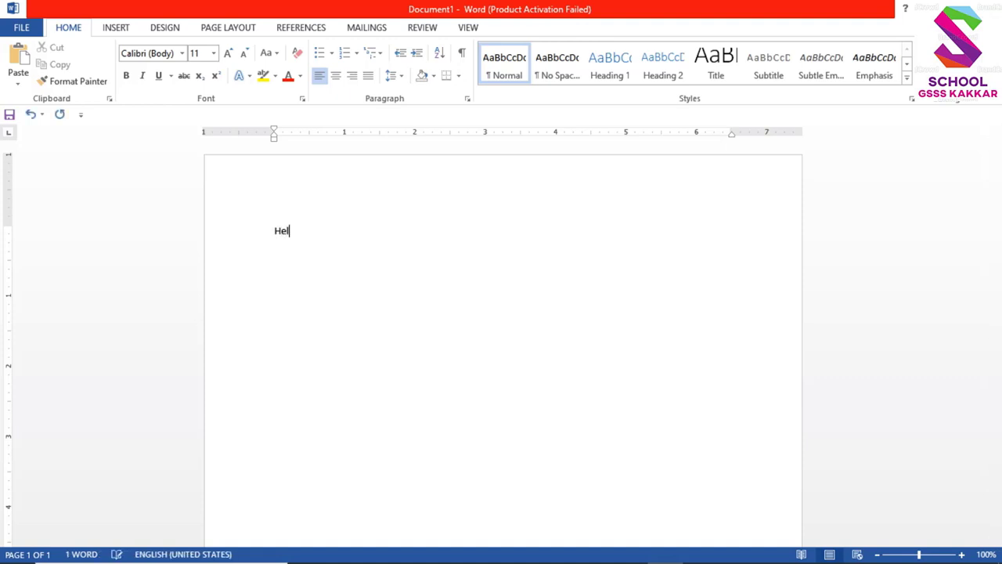
{"action": "type", "text": "lo"}
{"action": "key", "text": "BackSpace"}
{"action": "key", "text": "BackSpace"}
{"action": "type", "text": "lo My "}
{"action": "type", "text": "Name is "}
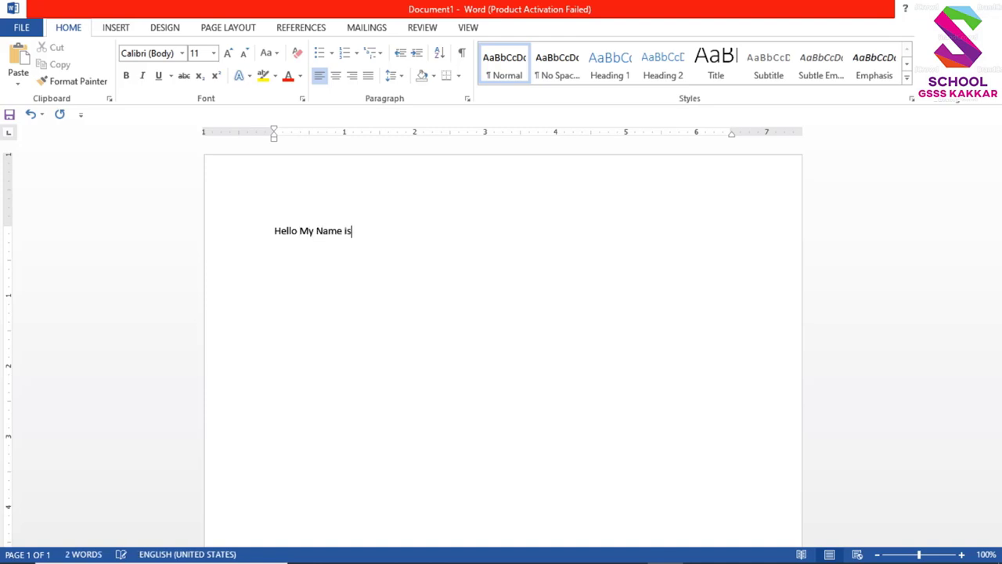
{"action": "type", "text": "Vikash "}
{"action": "type", "text": "and I r"}
{"action": "type", "text": "ead in 9t"}
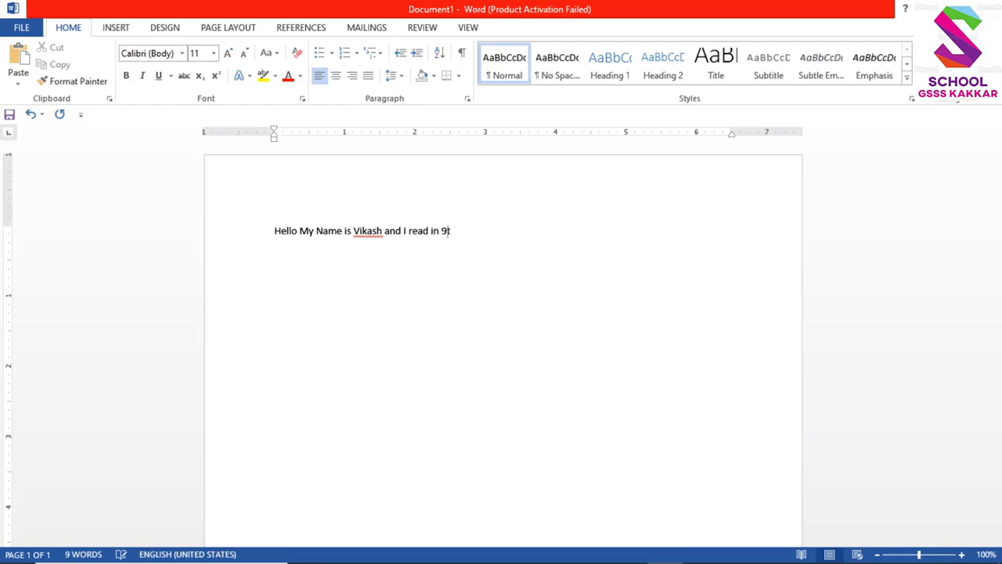
{"action": "type", "text": "h Class"}
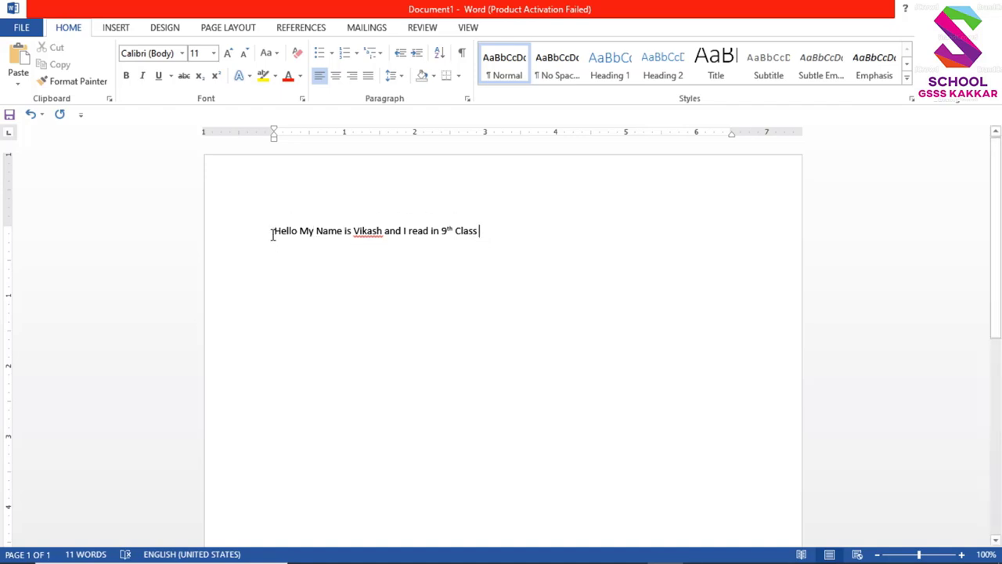
Step: Select the whole introduction line from 'Hello' to 'and I read in 9th Class'
{"action": "left_click_drag", "start_coordinate": [273, 233], "coordinate": [487, 228]}
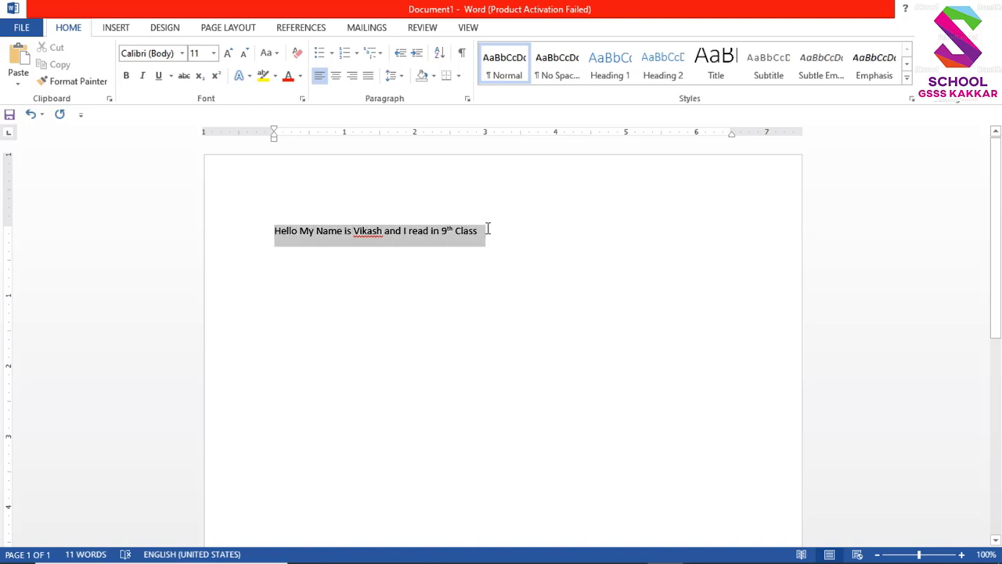
{"action": "left_click", "coordinate": [323, 235]}
{"action": "left_click", "coordinate": [274, 230]}
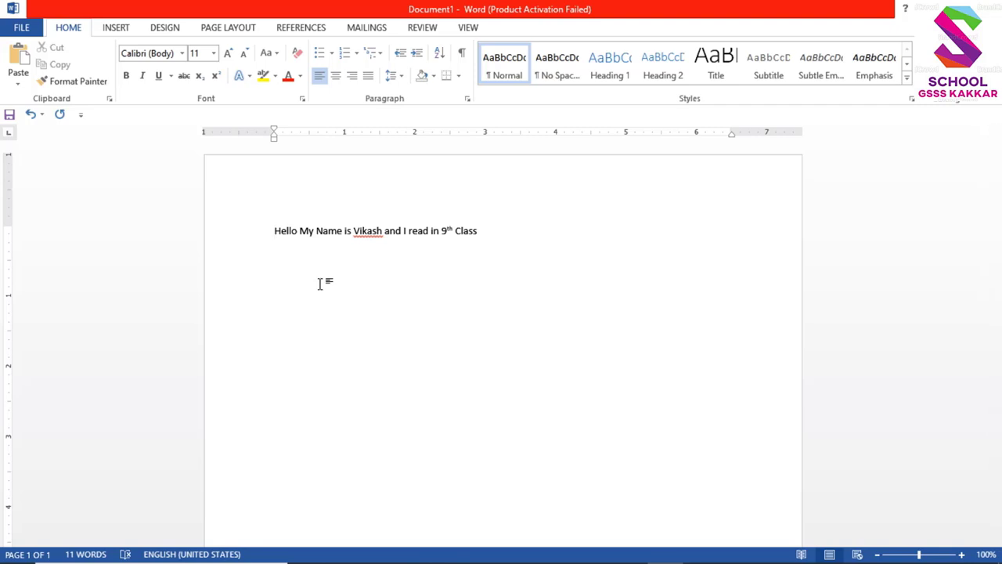
{"action": "key", "text": "shift+Right"}
{"action": "key", "text": "shift+Right"}
{"action": "key", "text": "shift+Right"}
{"action": "key", "text": "shift+Right"}
{"action": "key", "text": "shift+Right"}
{"action": "key", "text": "shift+Right"}
{"action": "key", "text": "shift+Right"}
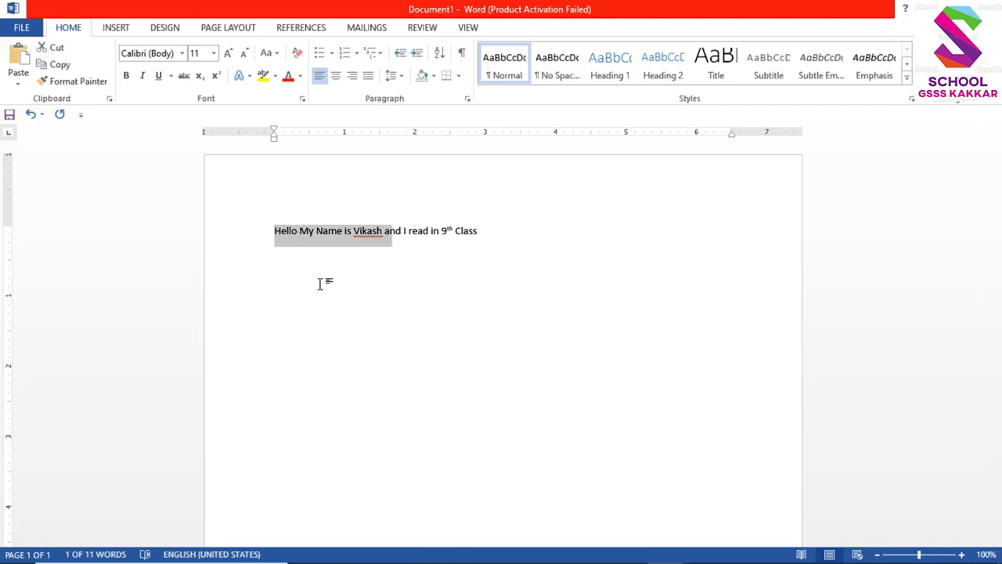
{"action": "key", "text": "shift+Right"}
{"action": "key", "text": "shift+Right"}
{"action": "key", "text": "shift+Right"}
{"action": "key", "text": "shift+Right"}
{"action": "key", "text": "shift+Right"}
{"action": "key", "text": "shift+Right"}
{"action": "key", "text": "shift+Right"}
{"action": "key", "text": "shift+Right"}
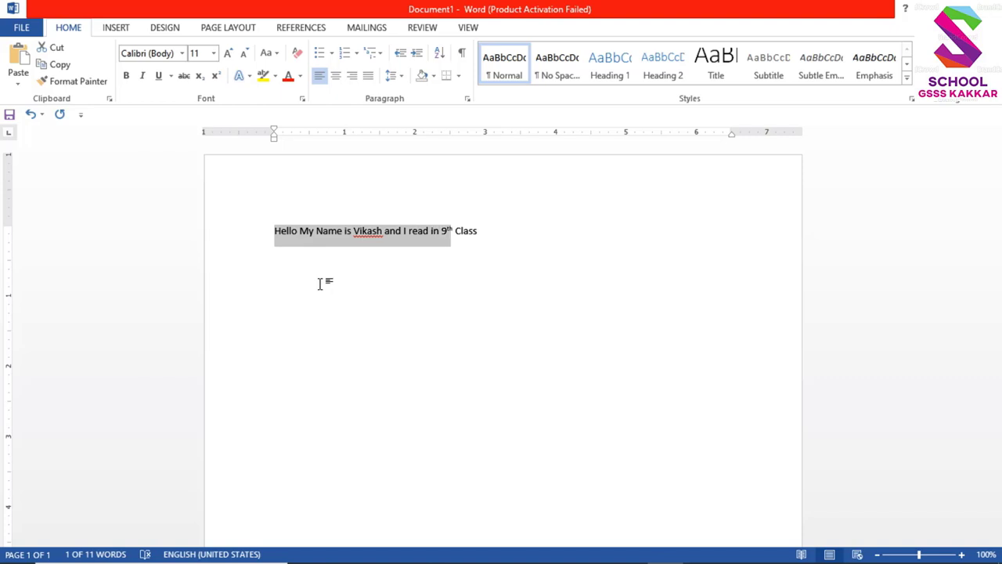
{"action": "key", "text": "shift+Right"}
{"action": "key", "text": "shift+Right"}
{"action": "key", "text": "shift+Right"}
{"action": "key", "text": "shift+Right"}
{"action": "key", "text": "shift+Right"}
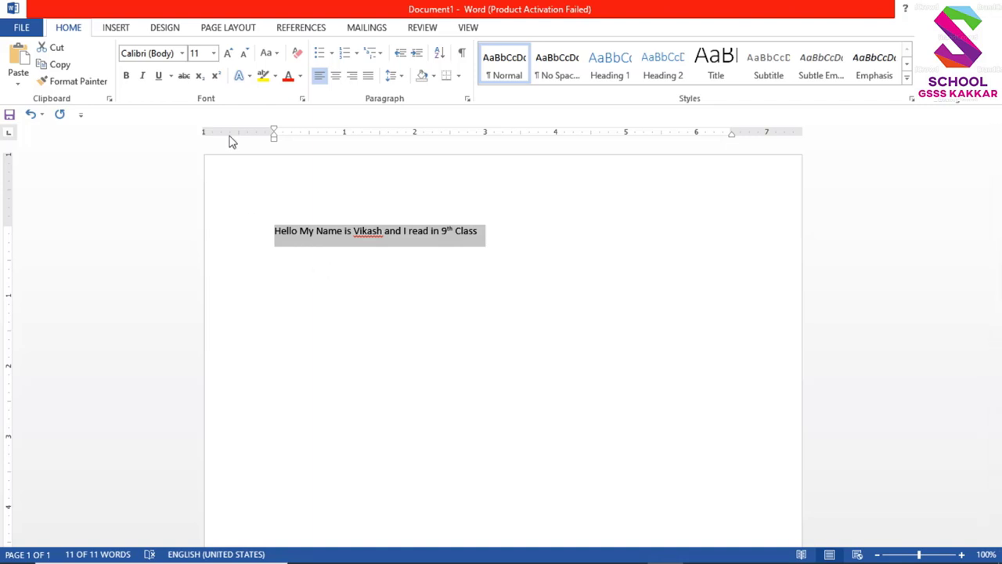
Step: Make the sentence 24 pt Blackadder ITC and select the whole line again
{"action": "left_click", "coordinate": [215, 54]}
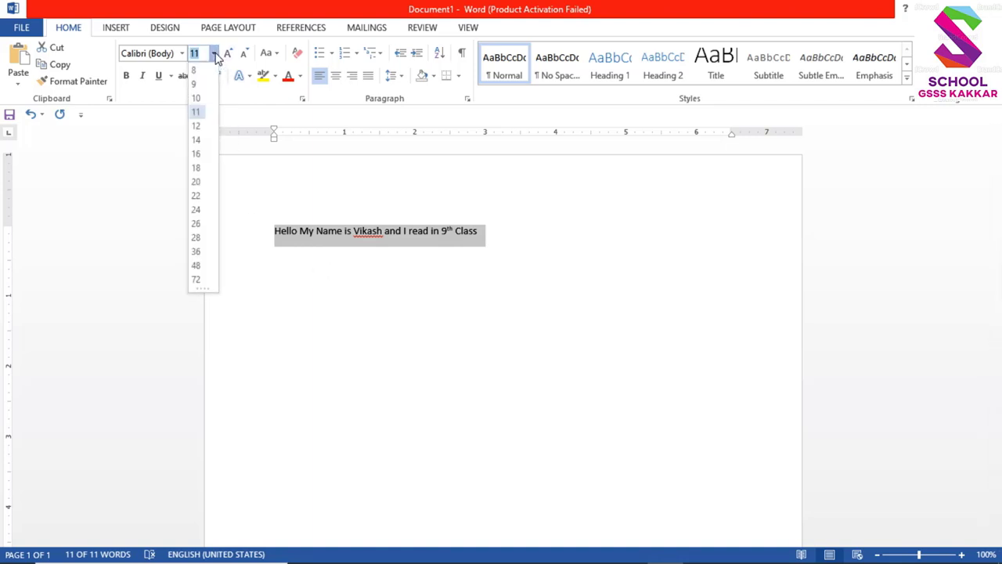
{"action": "left_click", "coordinate": [201, 211]}
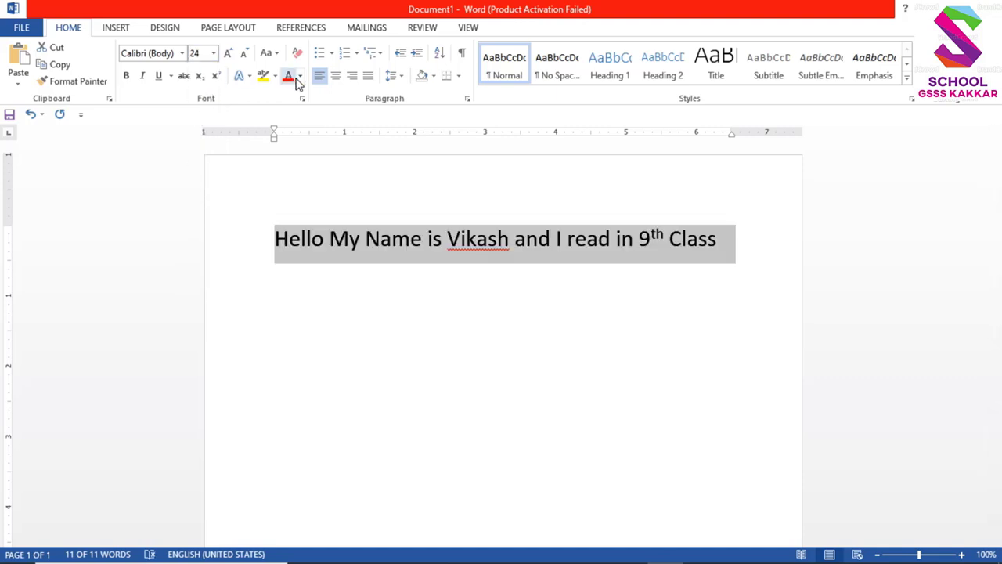
{"action": "left_click", "coordinate": [181, 54]}
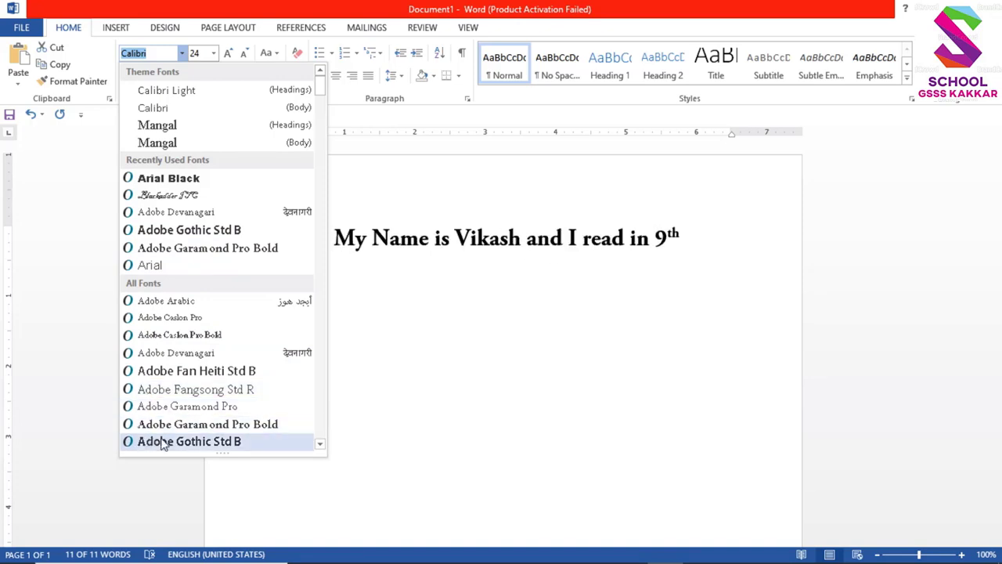
{"action": "left_click", "coordinate": [323, 445]}
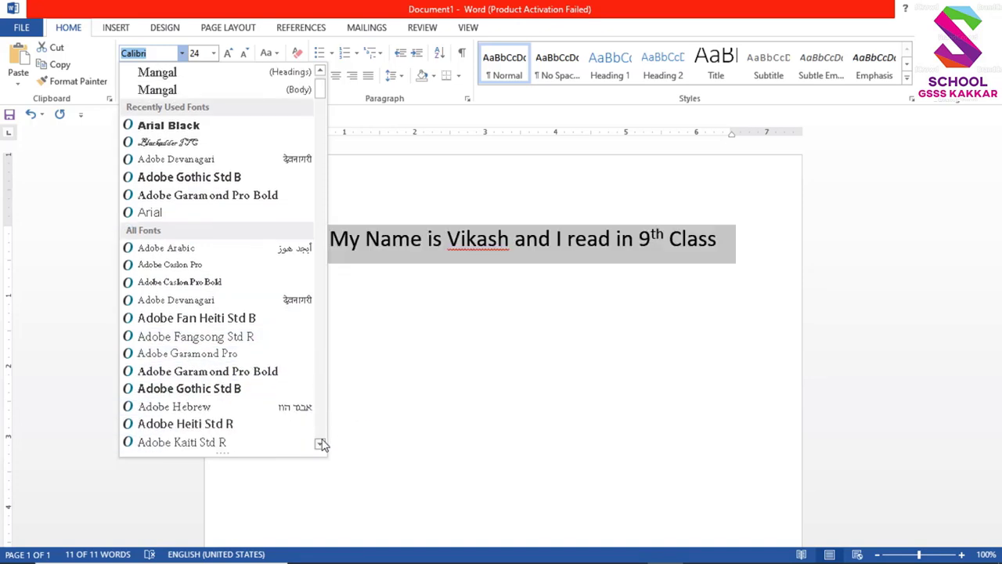
{"action": "left_click_drag", "start_coordinate": [323, 445], "coordinate": [323, 445]}
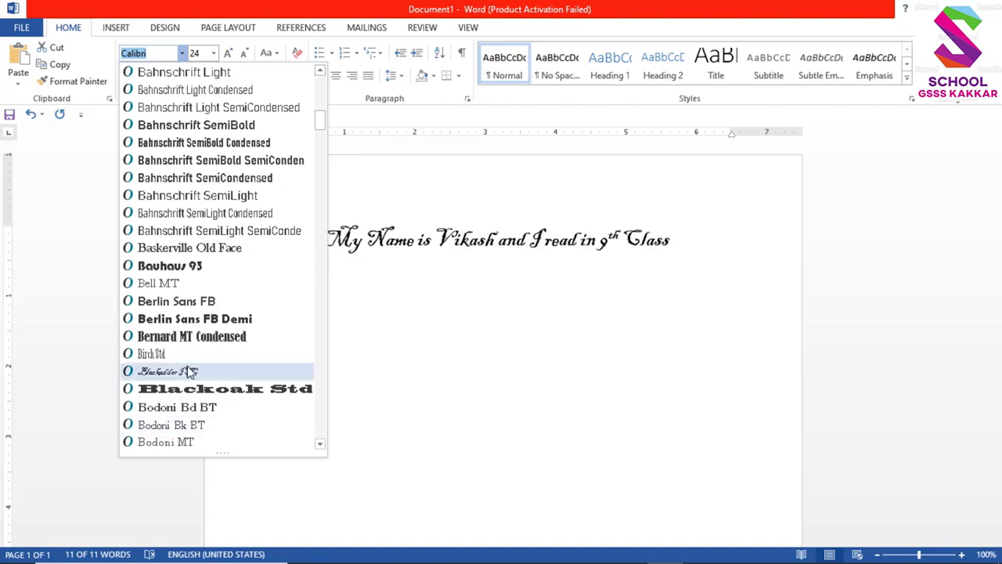
{"action": "left_click", "coordinate": [187, 370]}
{"action": "left_click", "coordinate": [444, 304]}
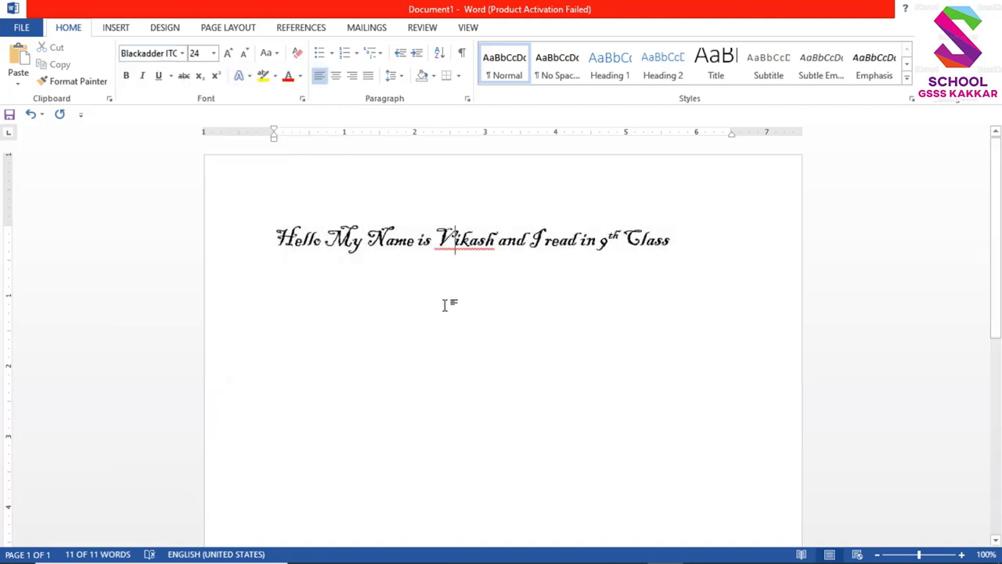
{"action": "left_click_drag", "start_coordinate": [268, 244], "coordinate": [685, 246]}
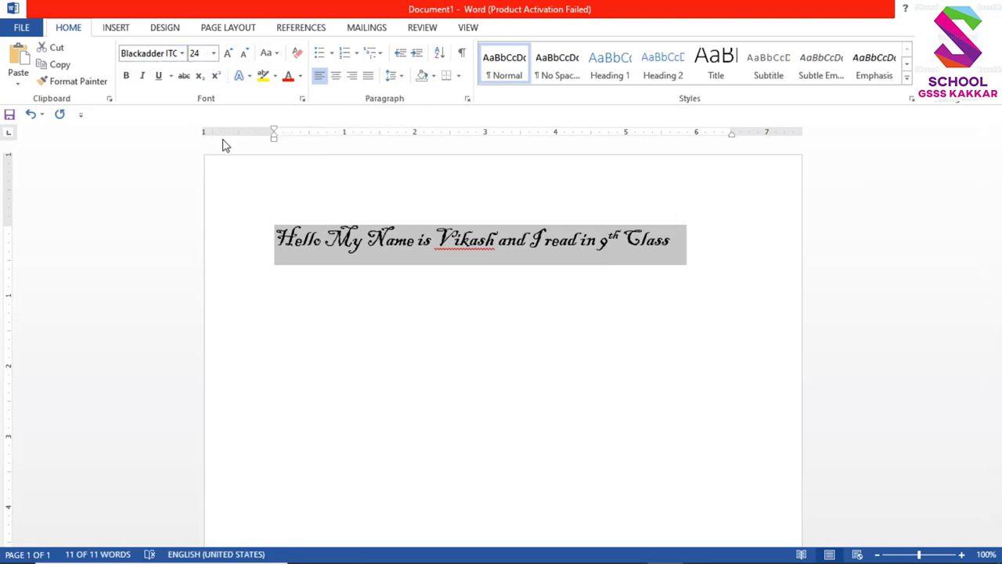
Step: Try bold, italic and underline on the sentence, then turn all three off
{"action": "left_click", "coordinate": [128, 82]}
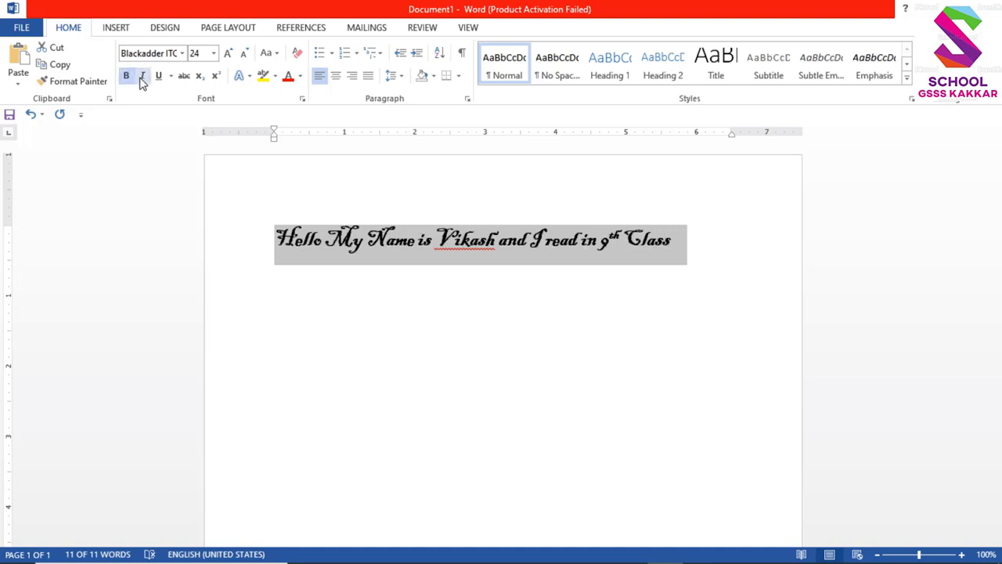
{"action": "left_click", "coordinate": [142, 78]}
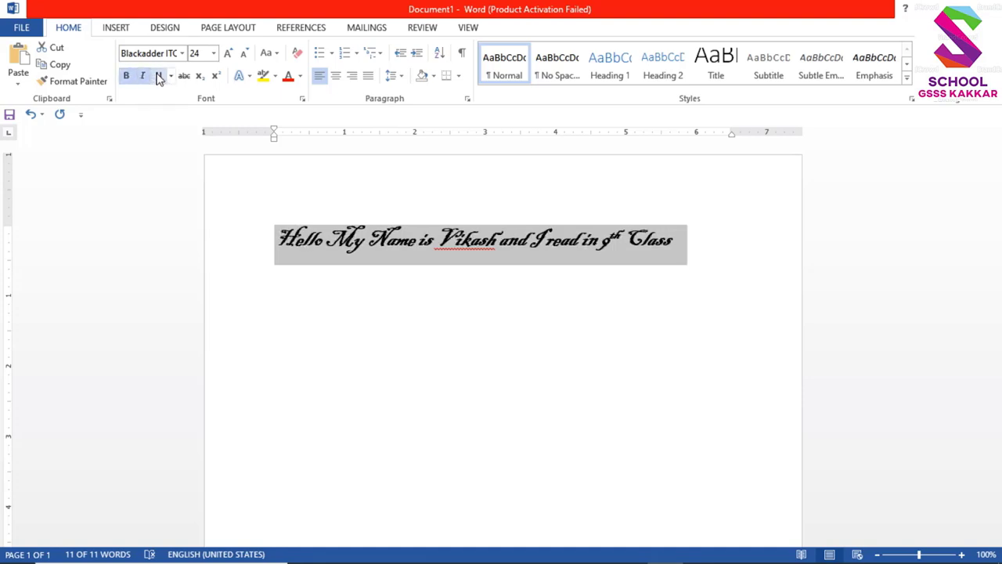
{"action": "left_click", "coordinate": [159, 77]}
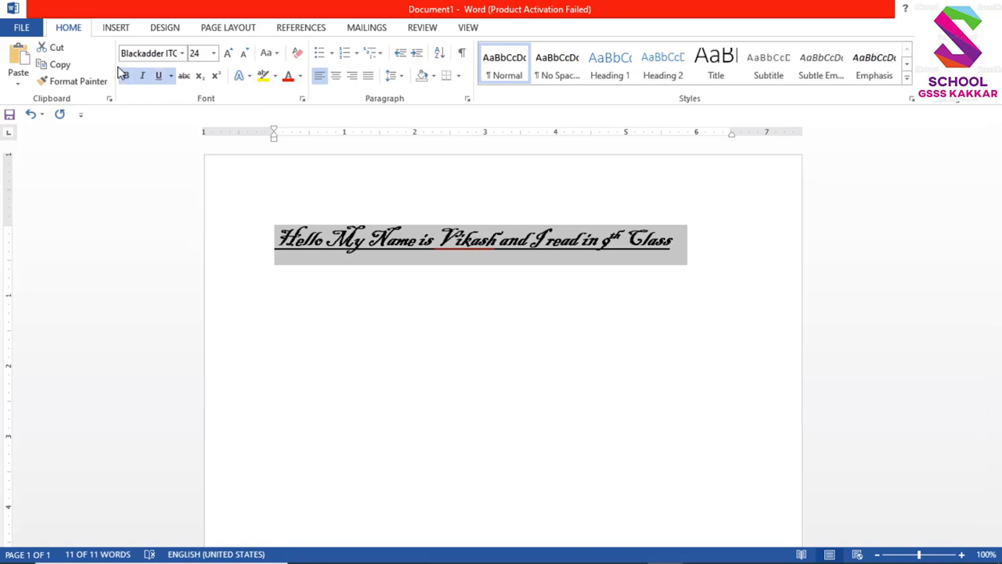
{"action": "left_click", "coordinate": [127, 77]}
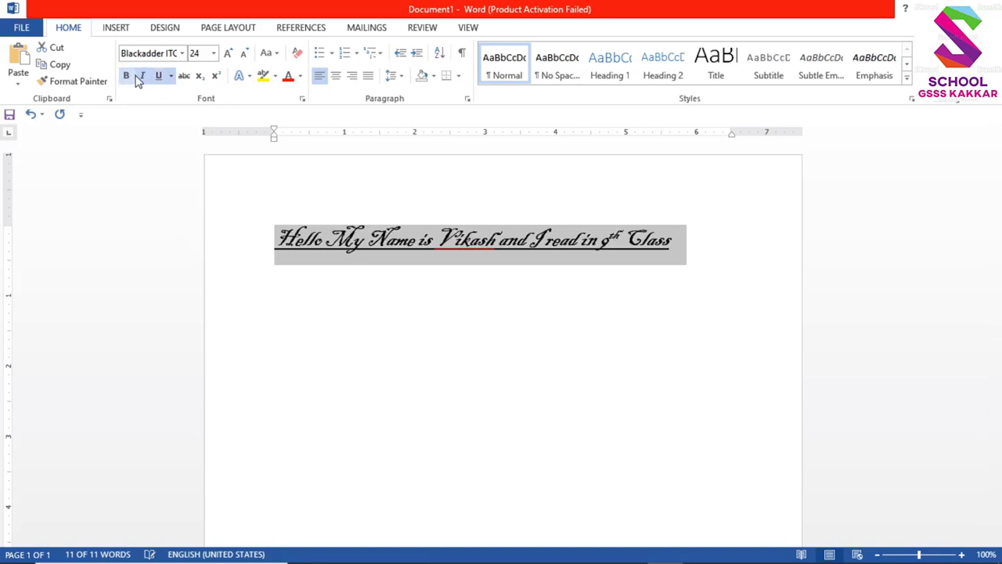
{"action": "left_click", "coordinate": [143, 76]}
{"action": "left_click", "coordinate": [161, 76]}
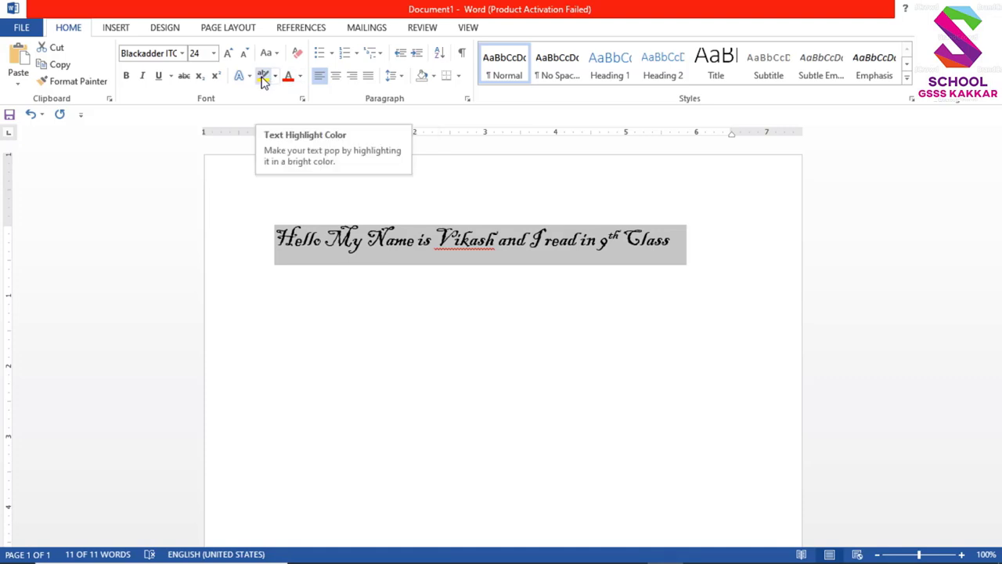
Step: Colour the whole sentence orange, after briefly trying red
{"action": "left_click", "coordinate": [301, 76]}
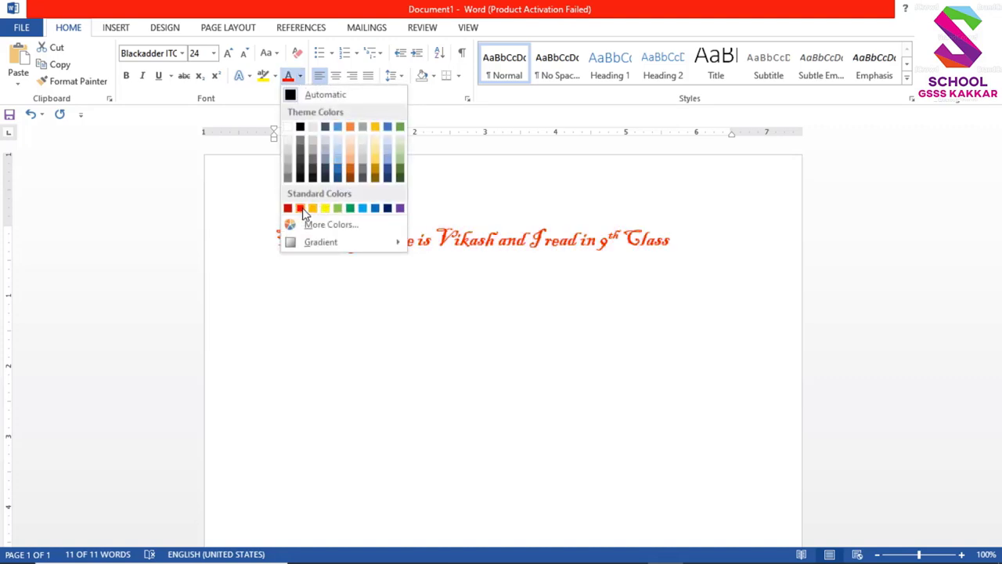
{"action": "left_click", "coordinate": [300, 209]}
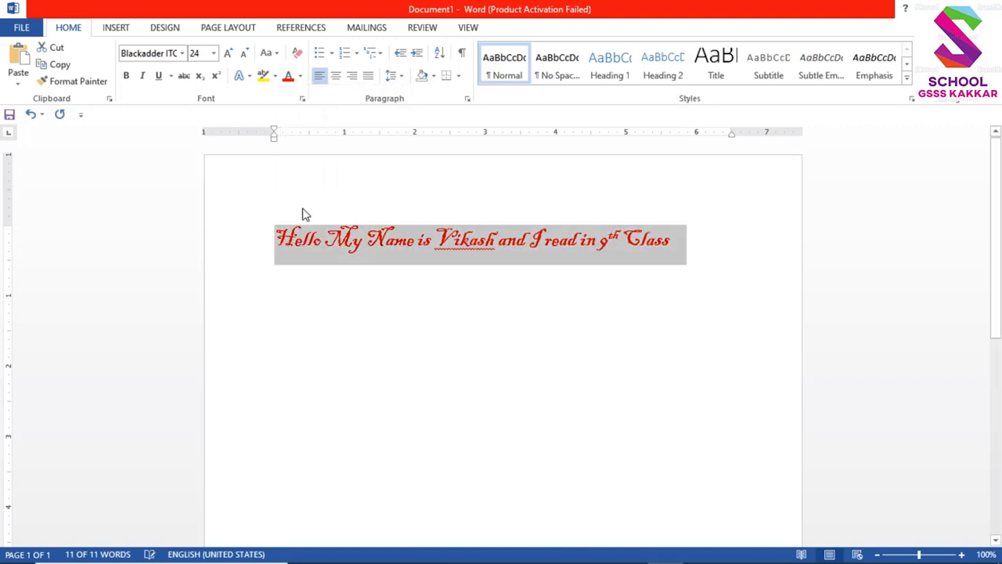
{"action": "left_click", "coordinate": [300, 76]}
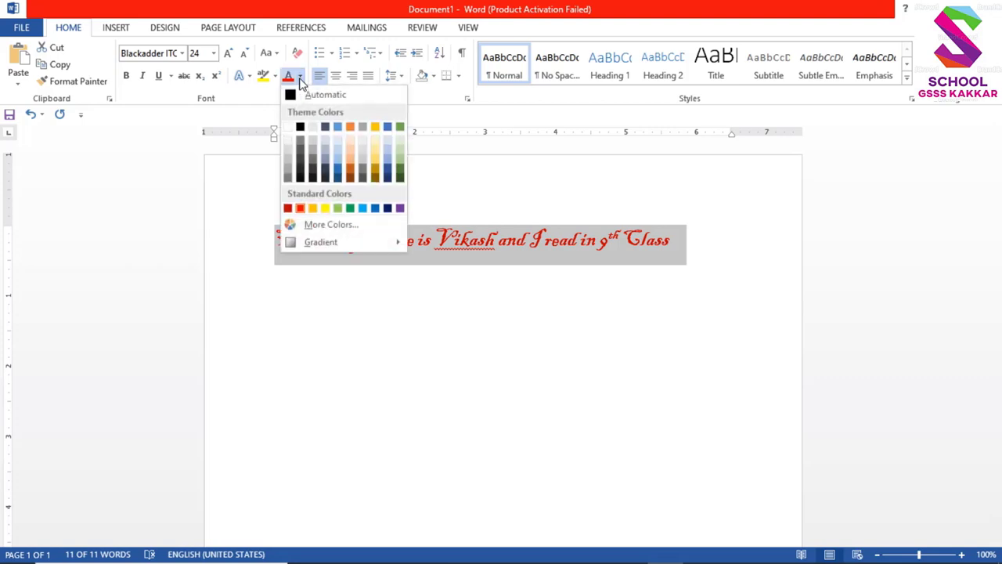
{"action": "left_click", "coordinate": [354, 172]}
{"action": "left_click", "coordinate": [363, 239]}
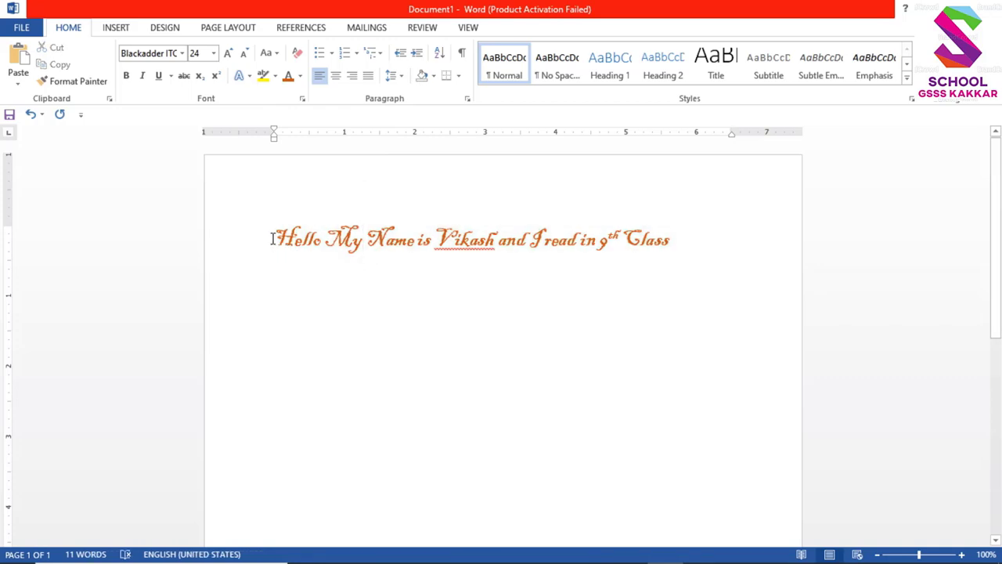
Step: Give the word 'Hello' a lighter golden-orange colour and reselect the full sentence
{"action": "left_click_drag", "start_coordinate": [274, 239], "coordinate": [322, 245]}
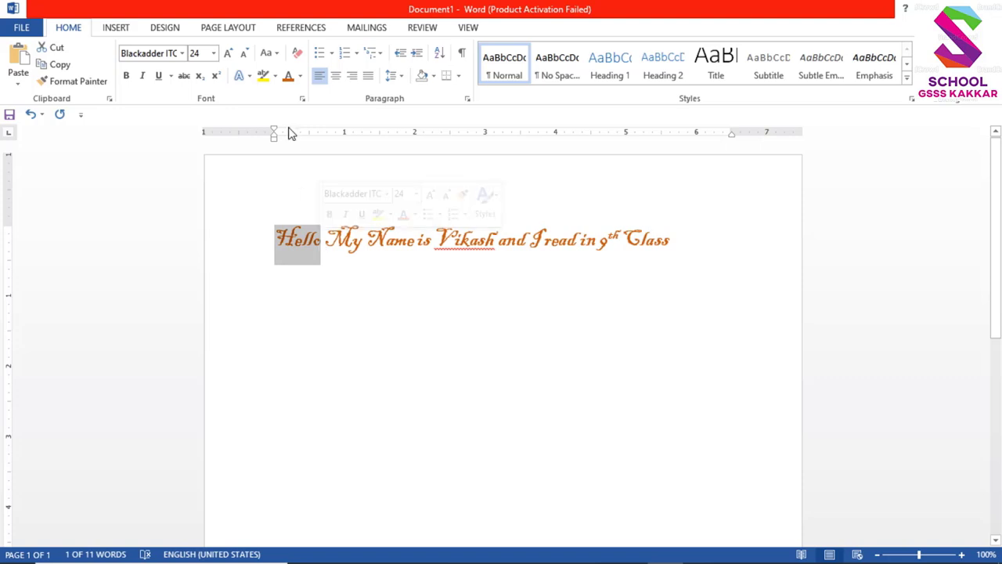
{"action": "left_click", "coordinate": [300, 78]}
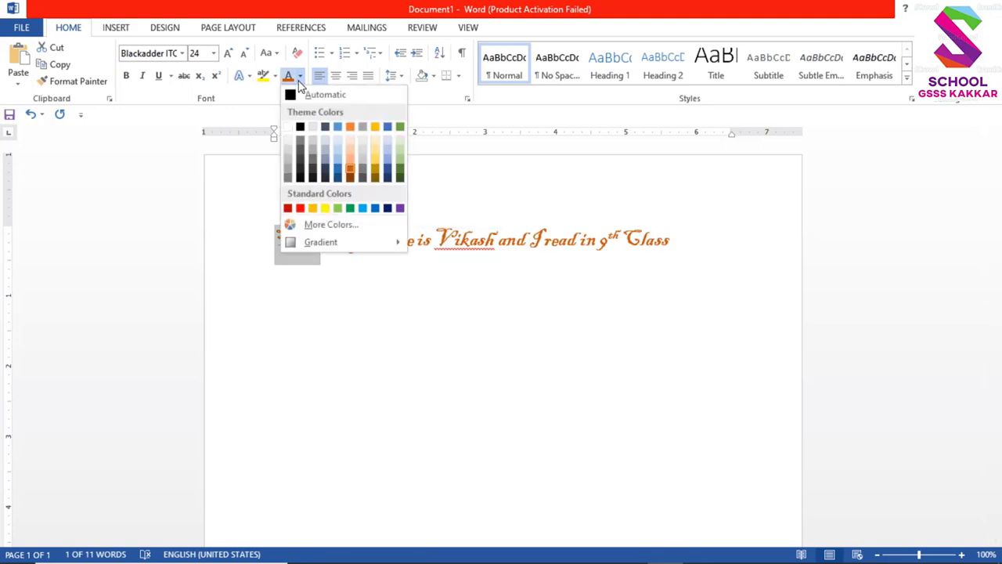
{"action": "left_click", "coordinate": [313, 209]}
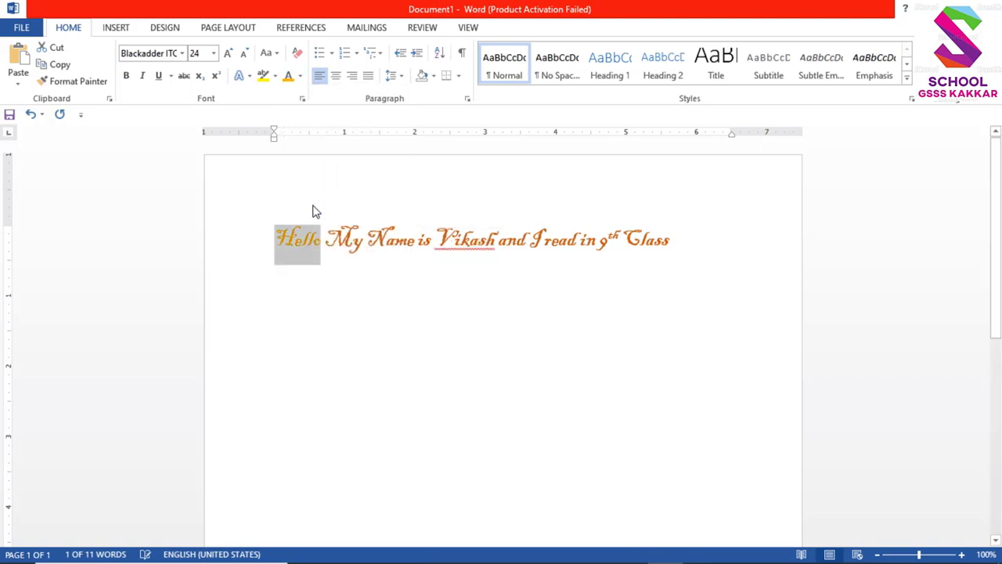
{"action": "left_click", "coordinate": [376, 305]}
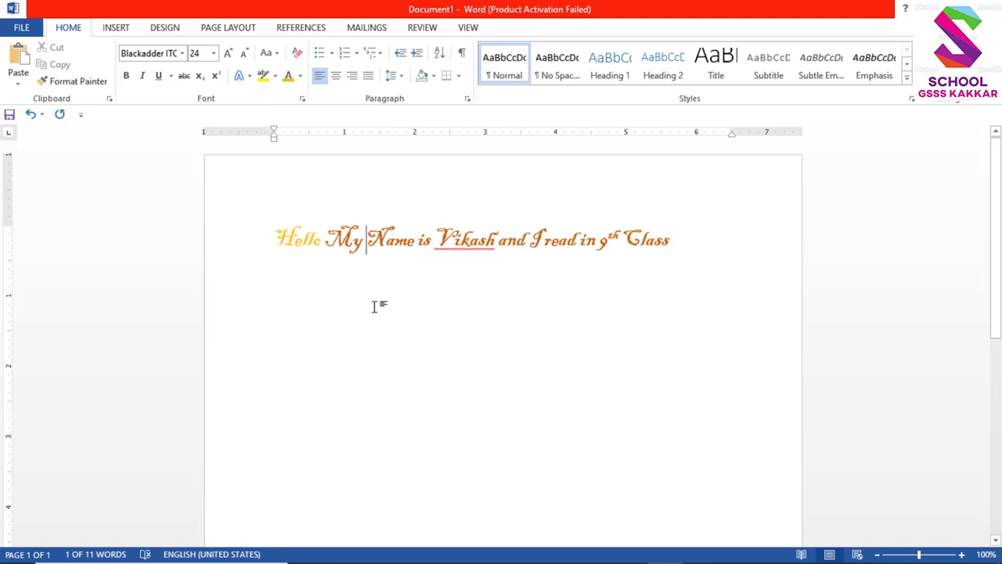
{"action": "left_click", "coordinate": [277, 237]}
{"action": "left_click_drag", "start_coordinate": [310, 237], "coordinate": [708, 247]}
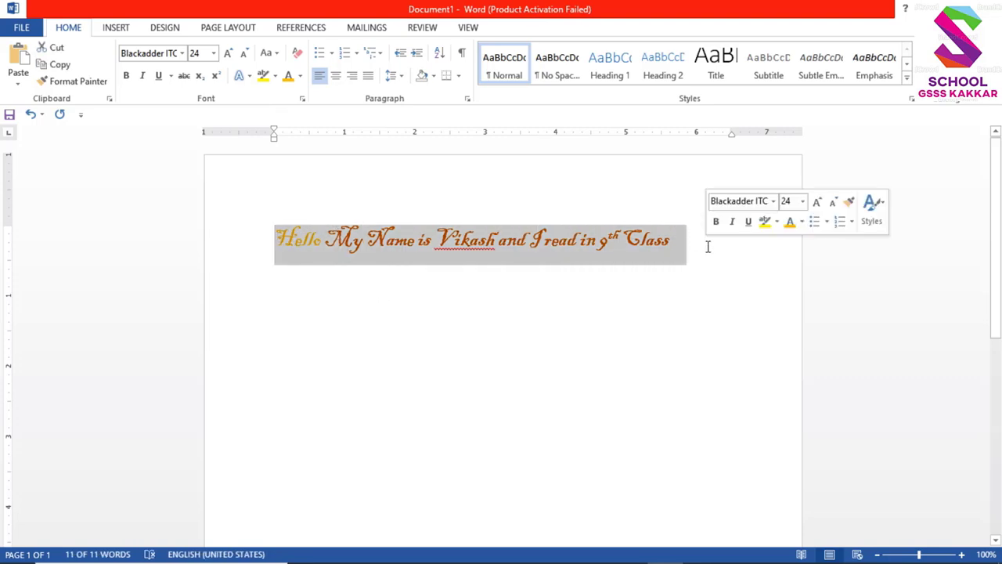
{"action": "left_click", "coordinate": [276, 76]}
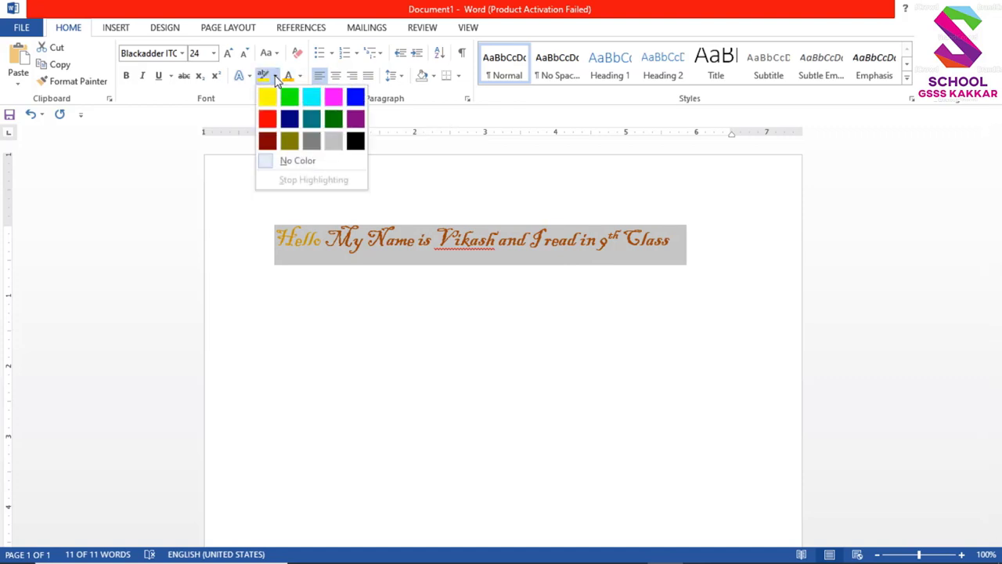
{"action": "left_click", "coordinate": [335, 143]}
{"action": "left_click", "coordinate": [426, 304]}
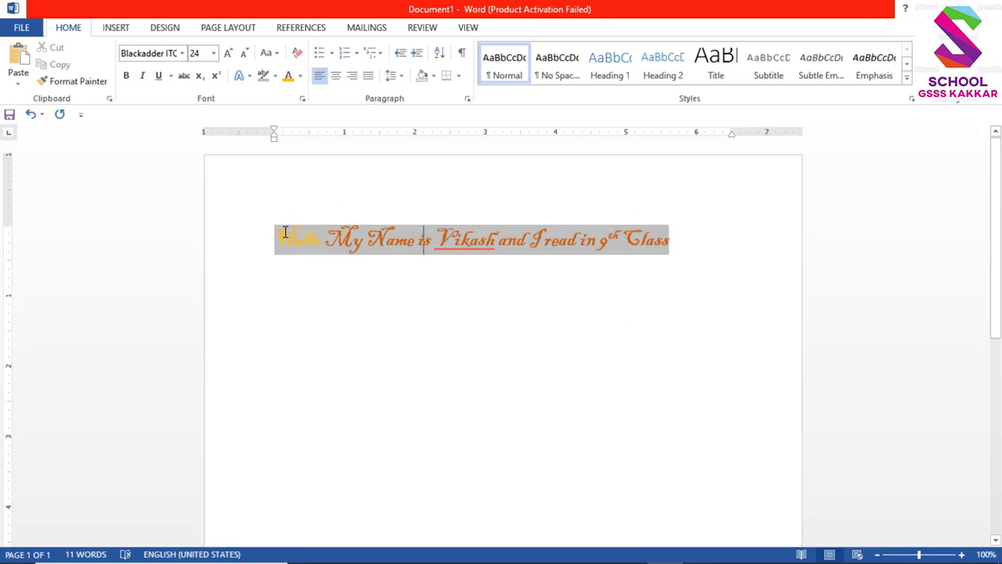
{"action": "left_click_drag", "start_coordinate": [282, 232], "coordinate": [727, 243]}
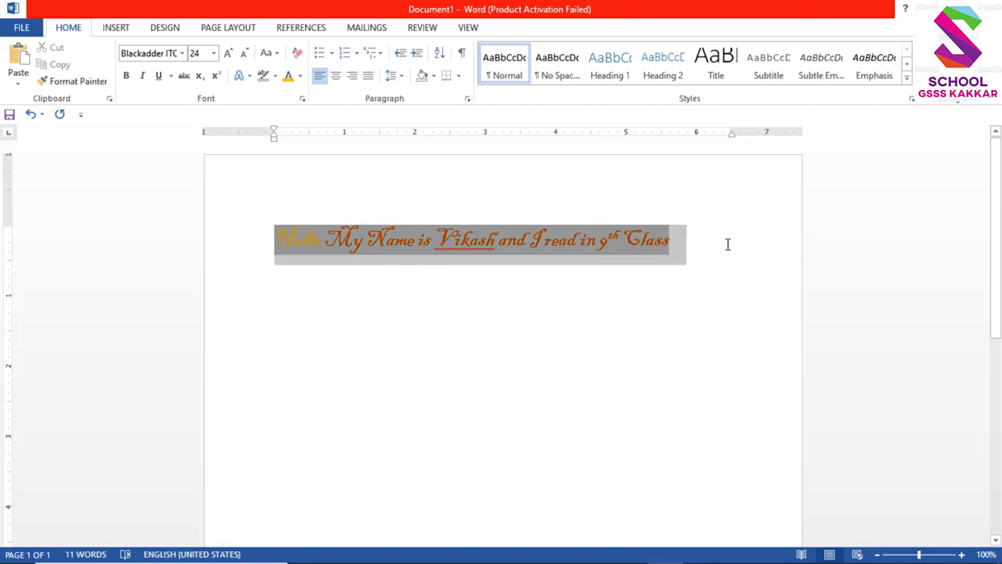
{"action": "left_click", "coordinate": [251, 76]}
{"action": "left_click", "coordinate": [275, 76]}
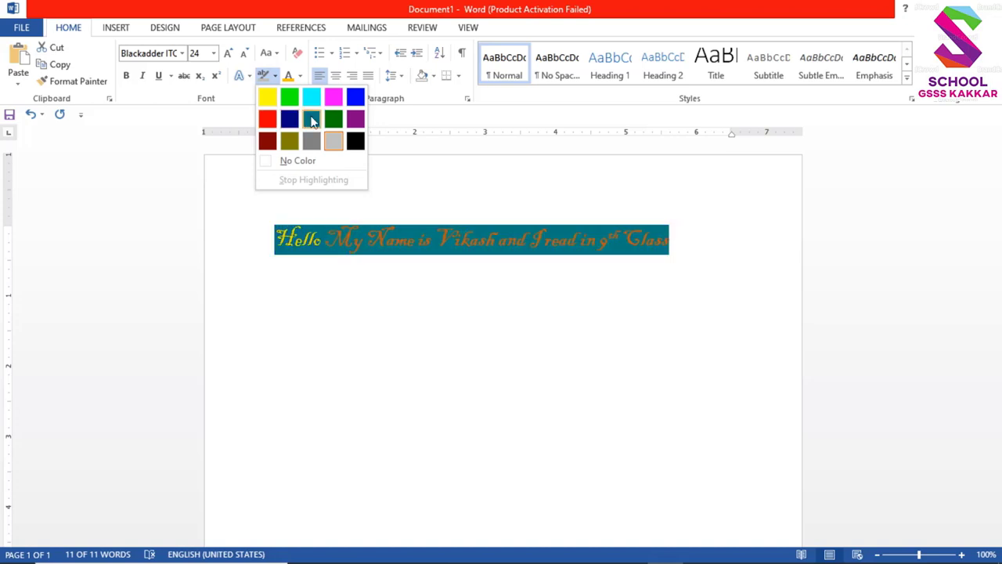
{"action": "left_click", "coordinate": [315, 94]}
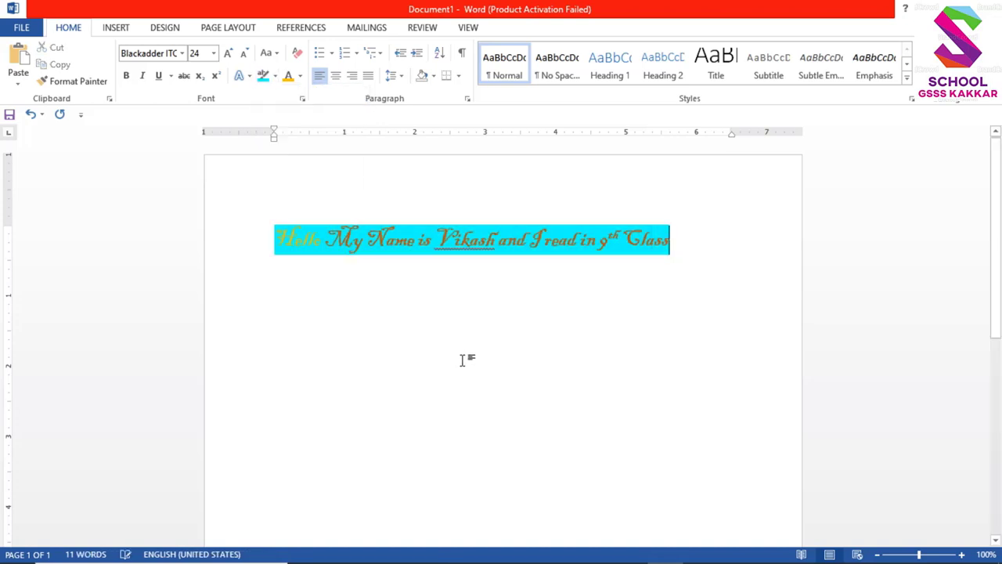
{"action": "left_click_drag", "start_coordinate": [280, 240], "coordinate": [693, 250]}
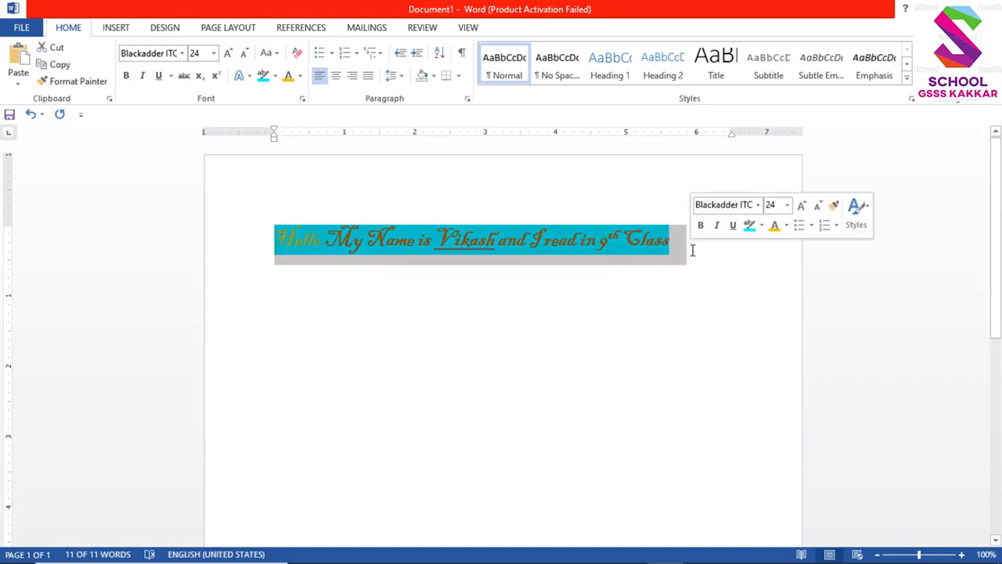
{"action": "left_click", "coordinate": [264, 77]}
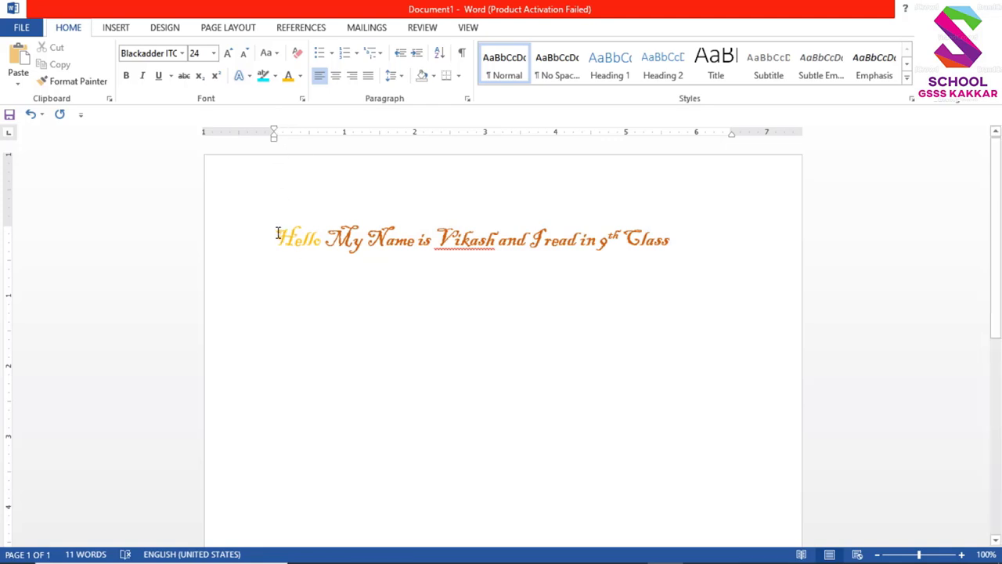
{"action": "left_click_drag", "start_coordinate": [277, 233], "coordinate": [711, 229]}
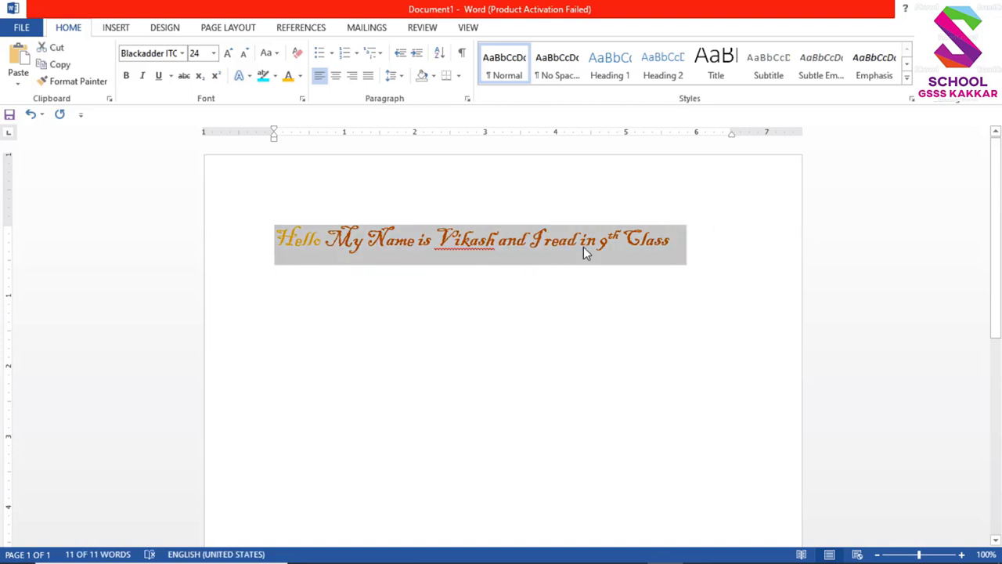
Step: Underline the orange sentence, removing a strikethrough that was briefly applied
{"action": "left_click", "coordinate": [184, 77]}
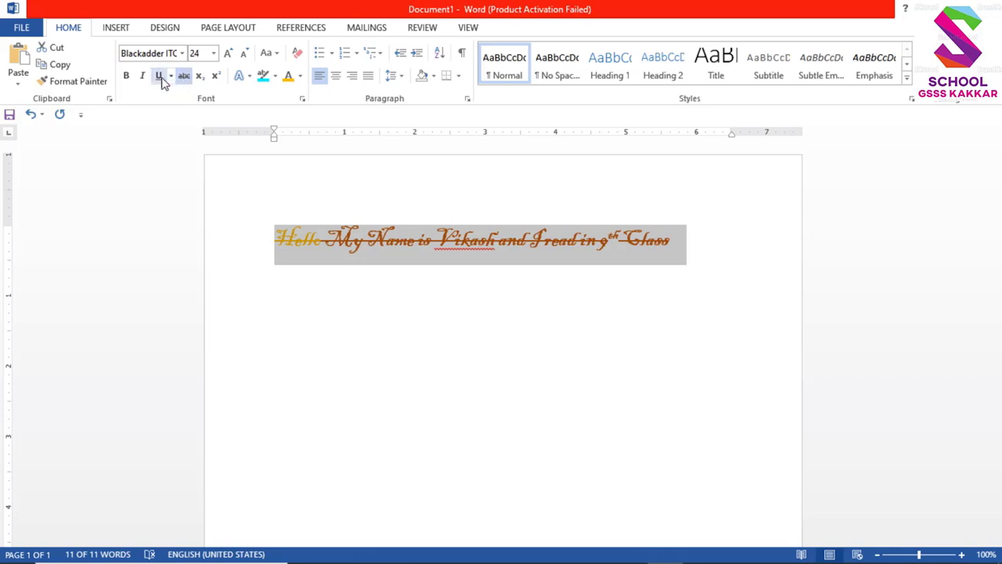
{"action": "left_click", "coordinate": [160, 76]}
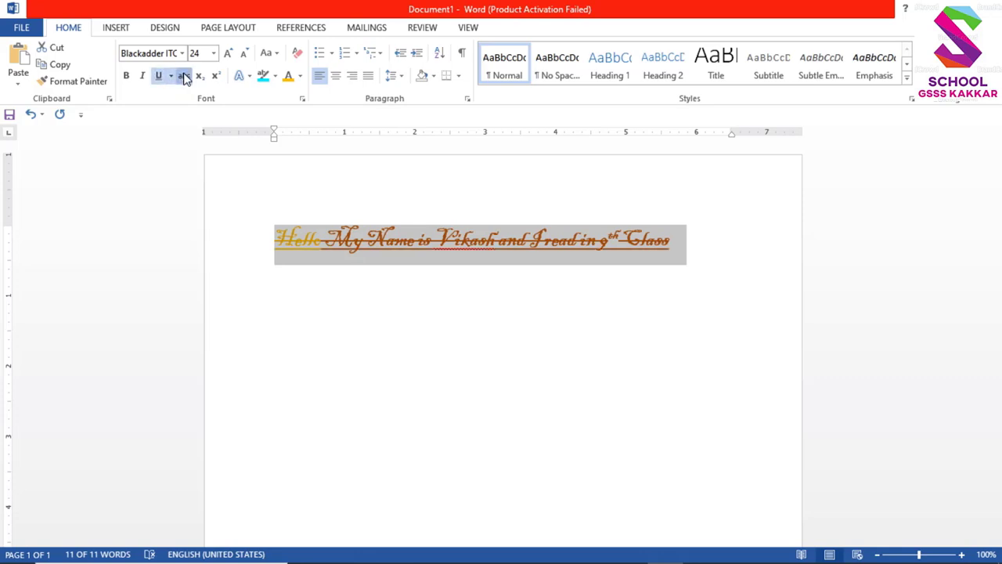
{"action": "left_click", "coordinate": [184, 77]}
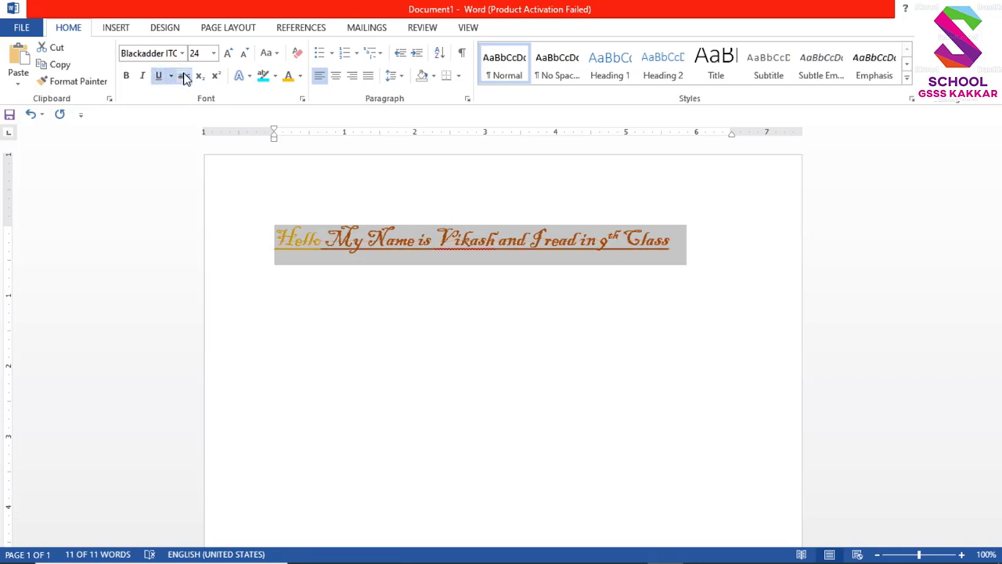
{"action": "left_click", "coordinate": [395, 240]}
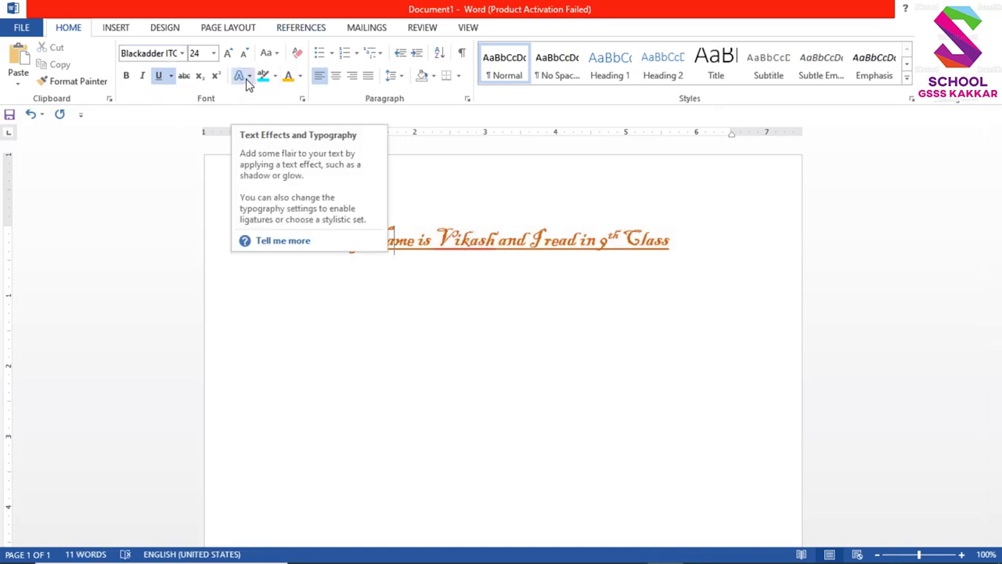
Step: Apply the blue reflected effect from Text Effects and Typography to the selected sentence
{"action": "left_click_drag", "start_coordinate": [278, 243], "coordinate": [712, 227]}
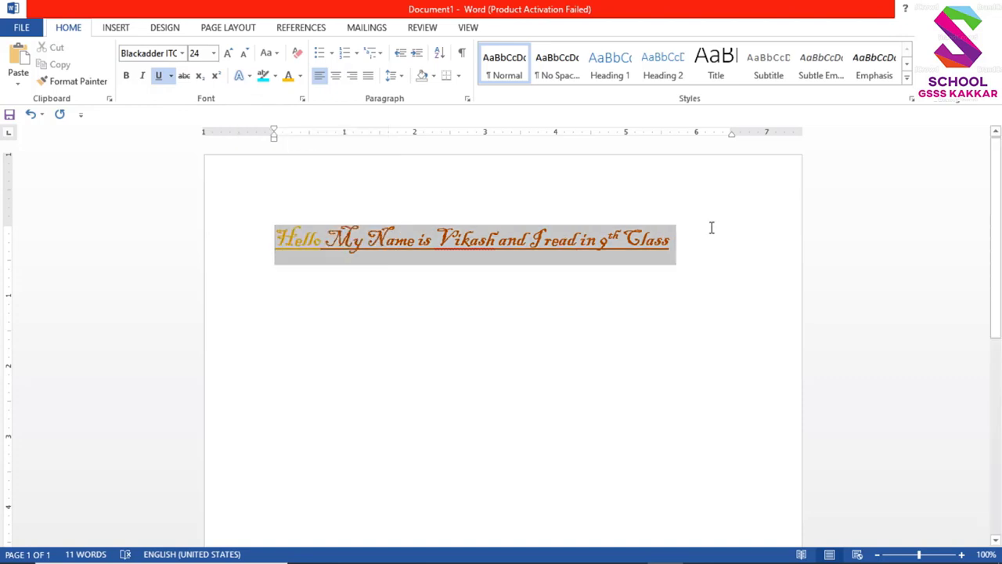
{"action": "left_click", "coordinate": [249, 77]}
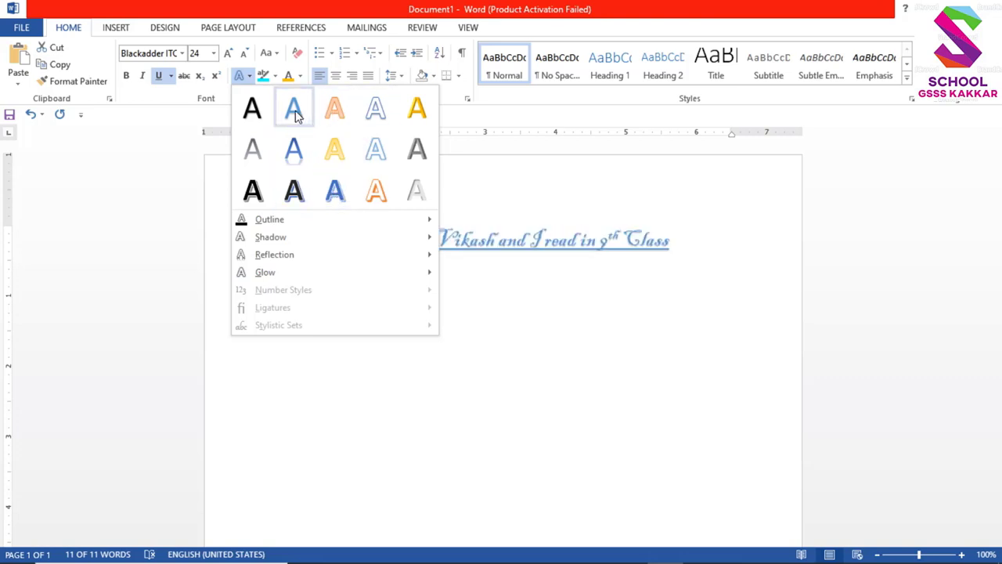
{"action": "left_click", "coordinate": [293, 145]}
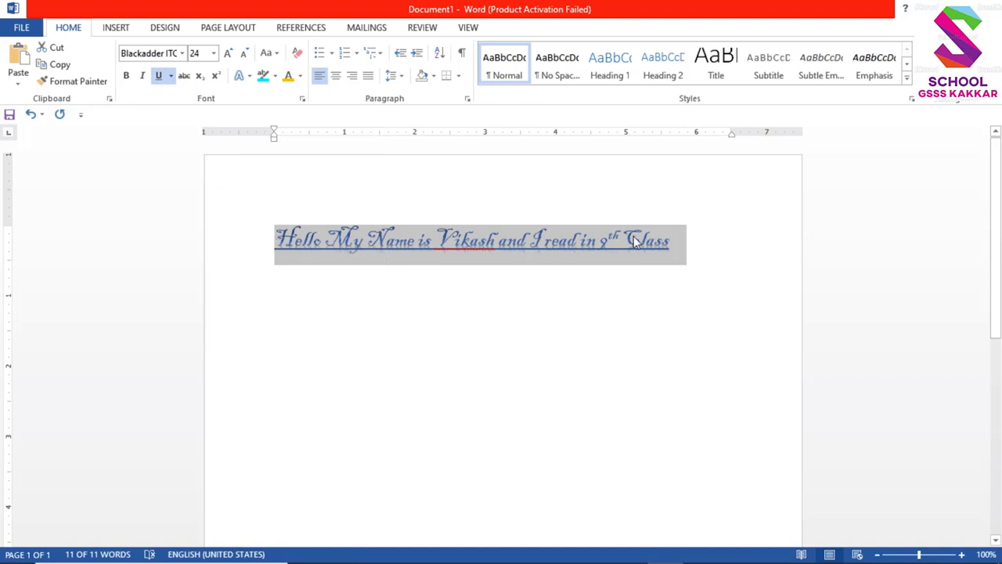
{"action": "left_click", "coordinate": [309, 412]}
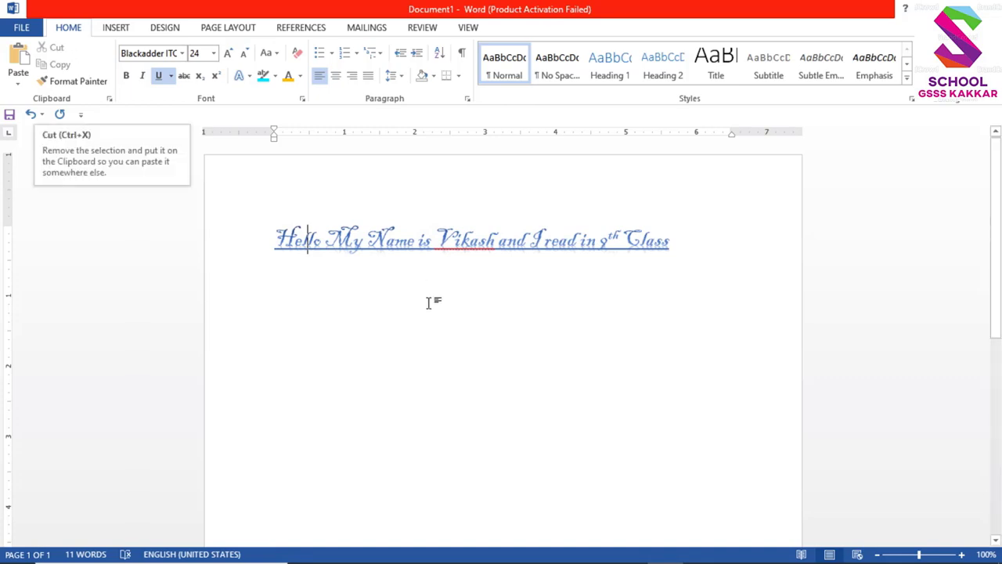
Step: Cut the sentence, insert three empty lines, and paste it further down the page
{"action": "left_click_drag", "start_coordinate": [284, 239], "coordinate": [703, 253]}
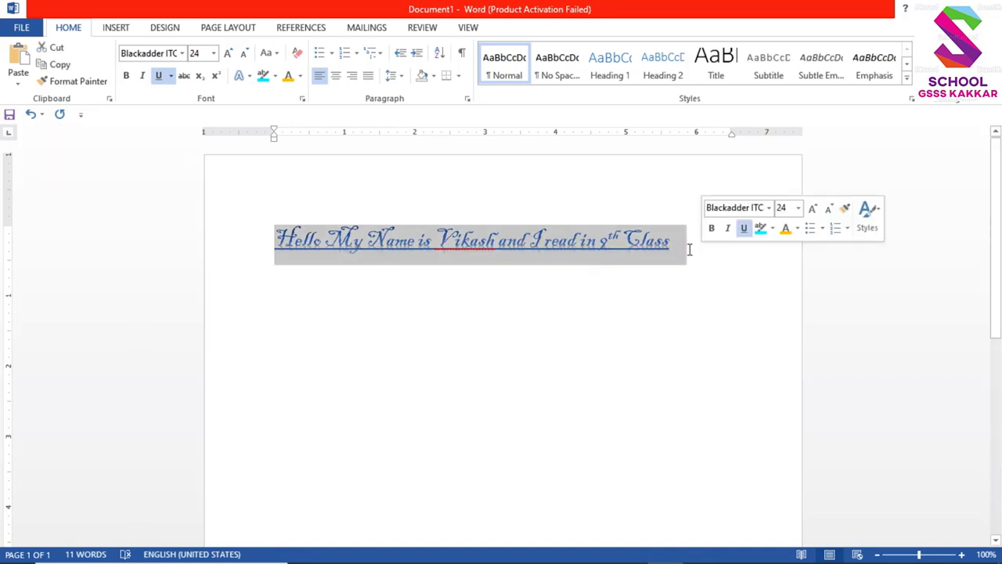
{"action": "left_click", "coordinate": [51, 49]}
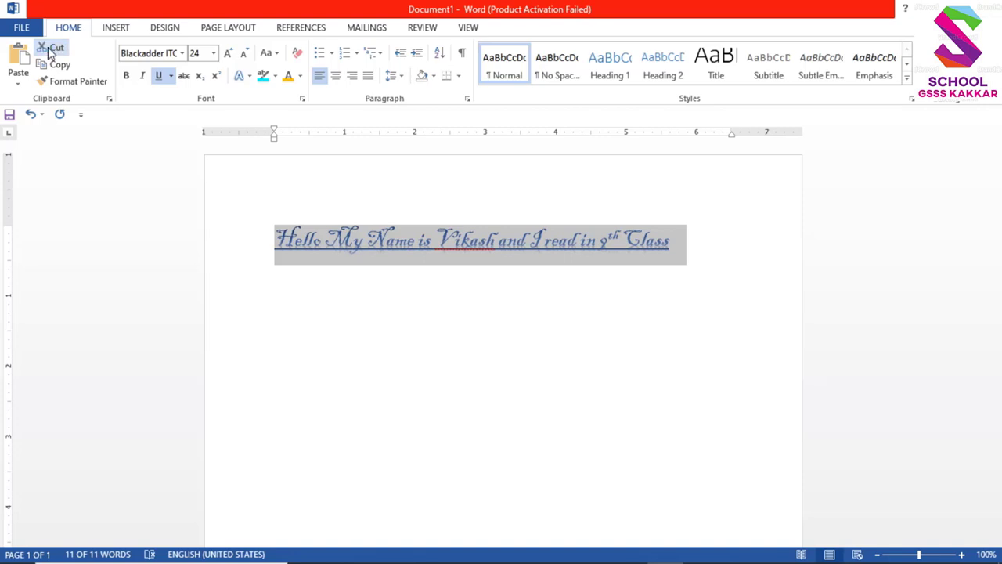
{"action": "key", "text": "Return"}
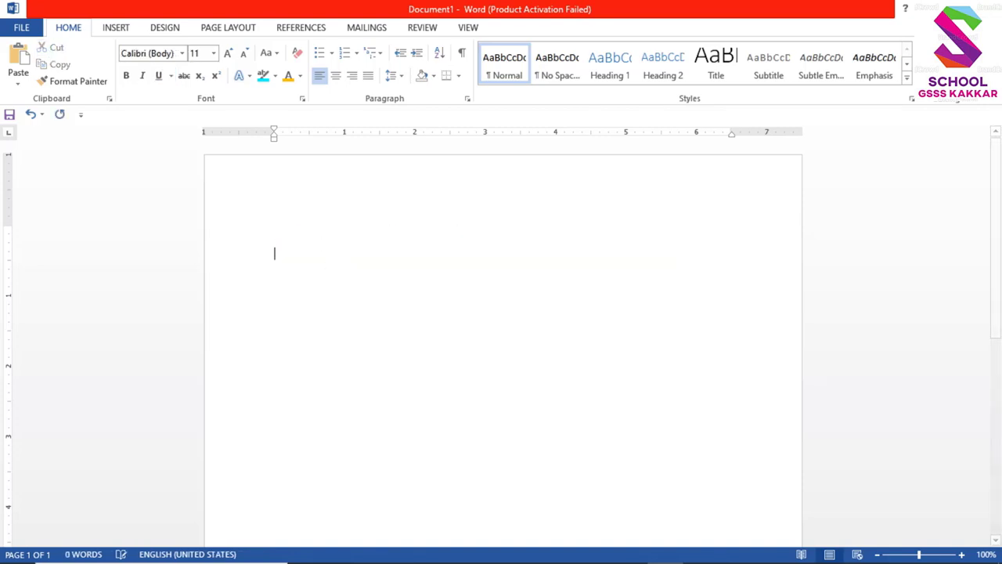
{"action": "key", "text": "Return"}
{"action": "key", "text": "Return"}
{"action": "key", "text": "Return"}
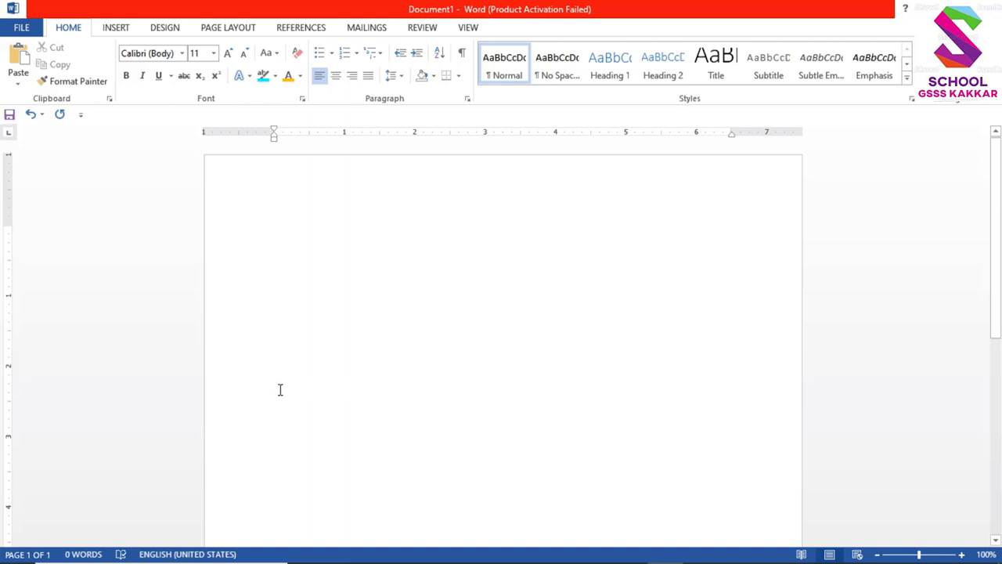
{"action": "key", "text": "Return"}
{"action": "key", "text": "Return"}
{"action": "left_click", "coordinate": [18, 58]}
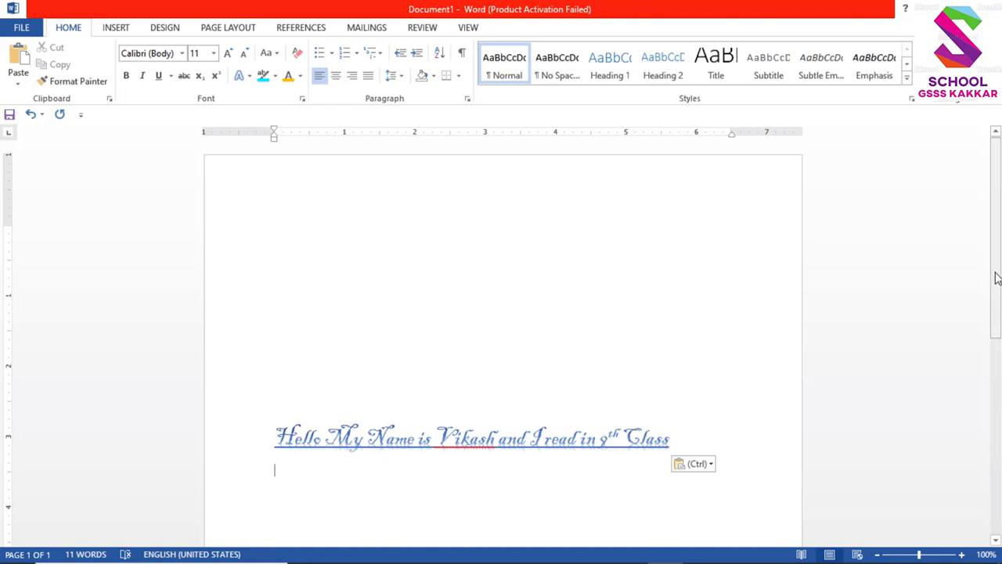
Step: Copy the blue underlined sentence and paste a duplicate at the top of the page
{"action": "scroll", "coordinate": [999, 329], "scroll_direction": "down", "scroll_amount": 1}
{"action": "scroll", "coordinate": [1000, 336], "scroll_direction": "down", "scroll_amount": 2}
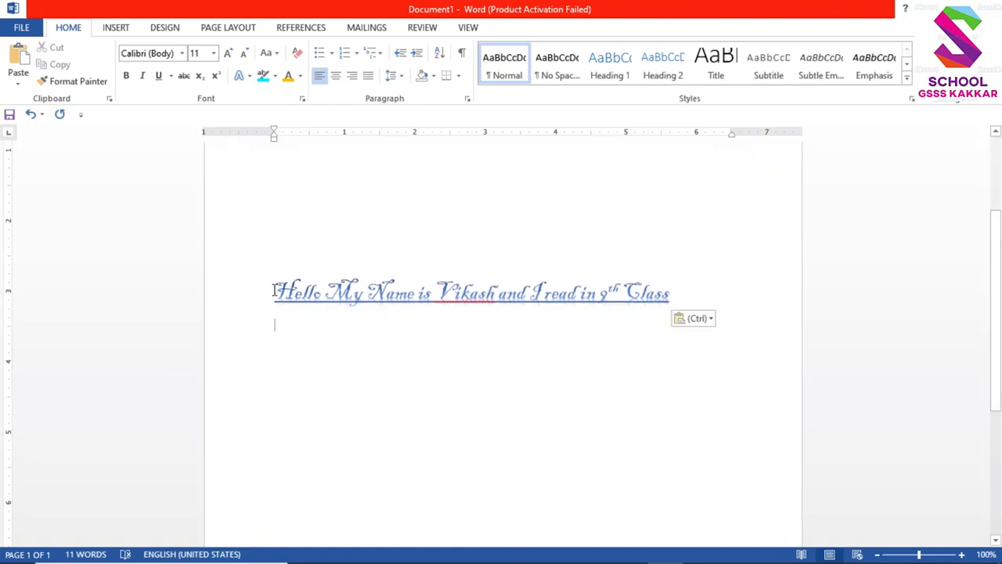
{"action": "left_click_drag", "start_coordinate": [274, 291], "coordinate": [714, 291]}
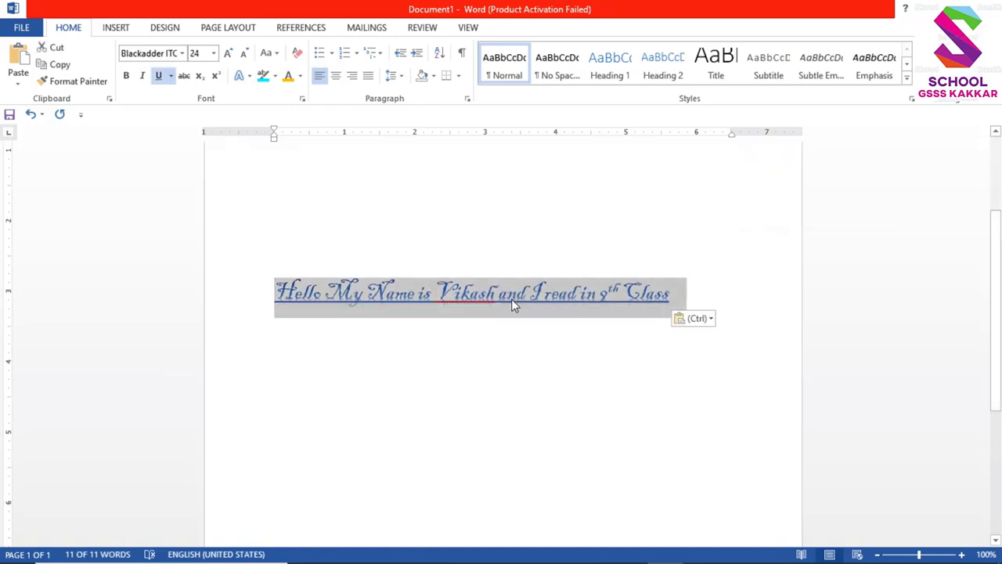
{"action": "left_click_drag", "start_coordinate": [999, 305], "coordinate": [1000, 227]}
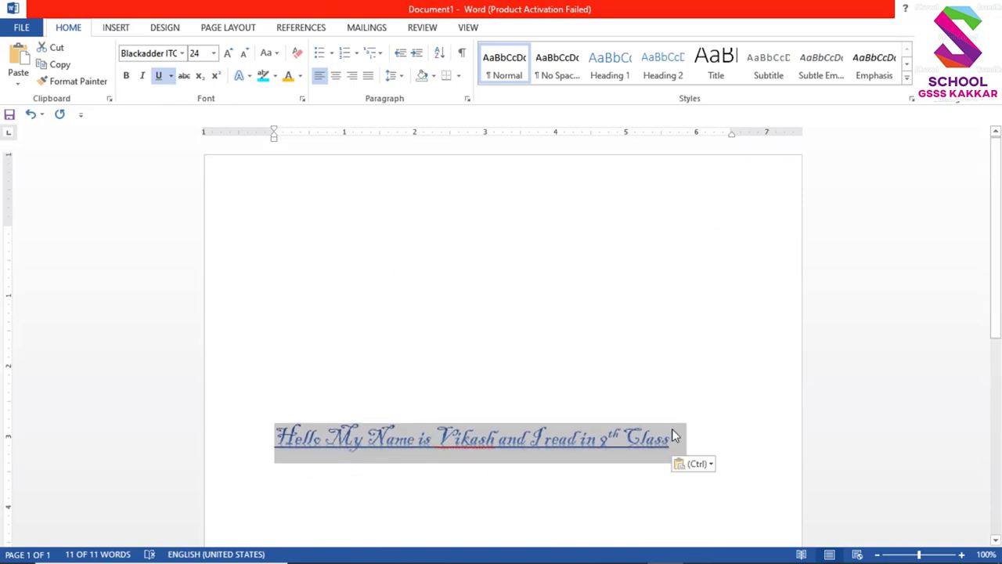
{"action": "left_click", "coordinate": [60, 65]}
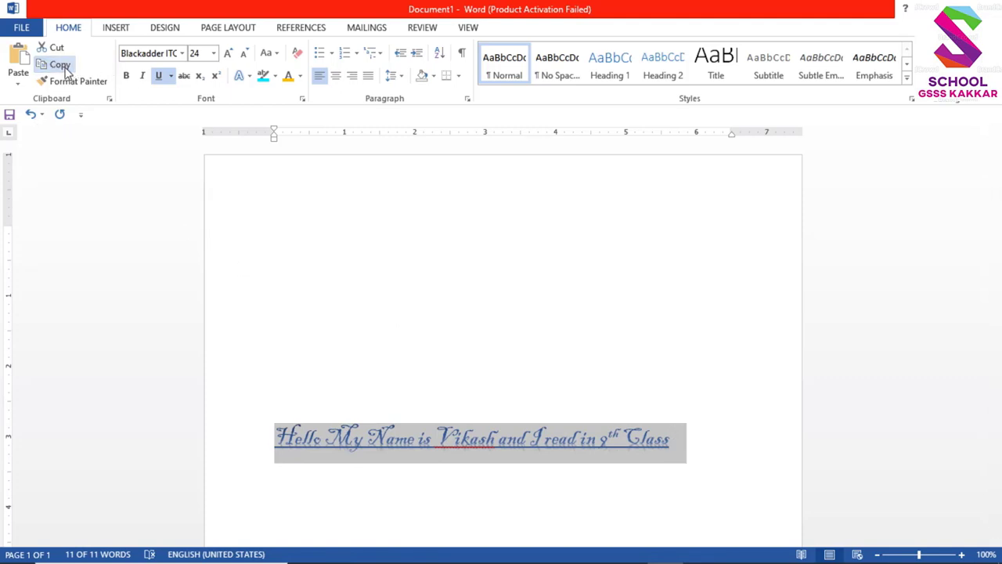
{"action": "left_click", "coordinate": [290, 227]}
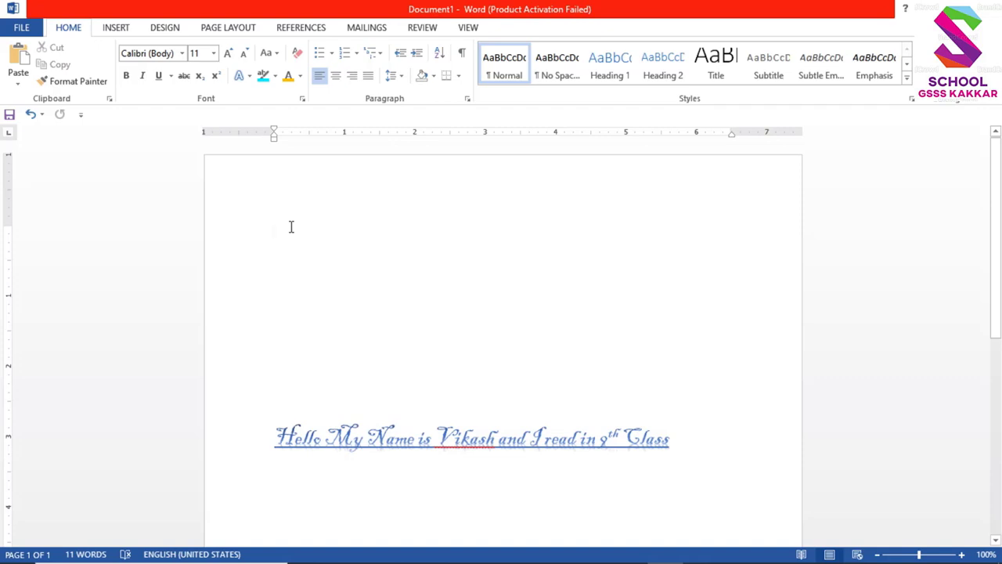
{"action": "left_click", "coordinate": [14, 68]}
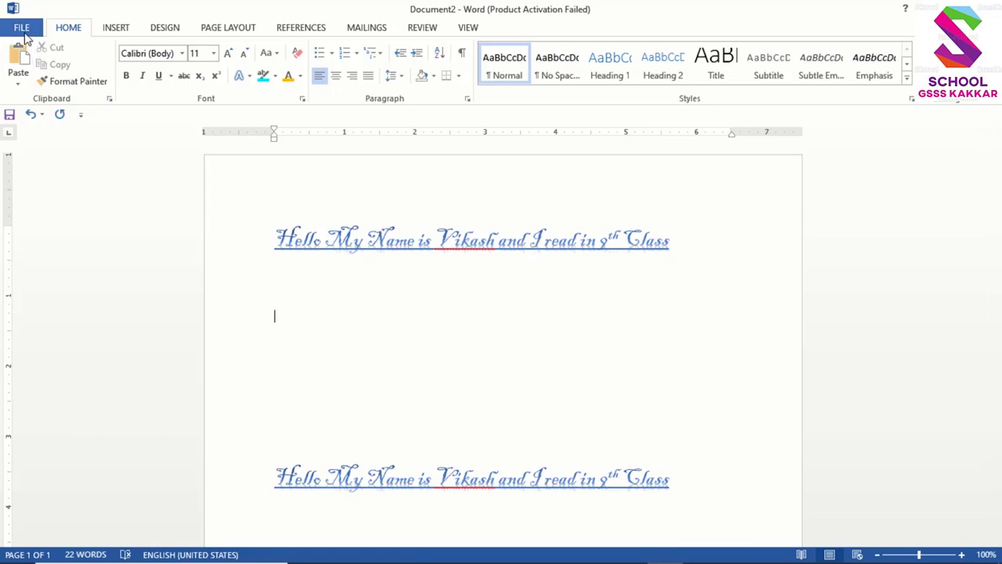
Step: Open the Save As browse dialog and navigate to Local Disk (F:)
{"action": "left_click", "coordinate": [21, 28]}
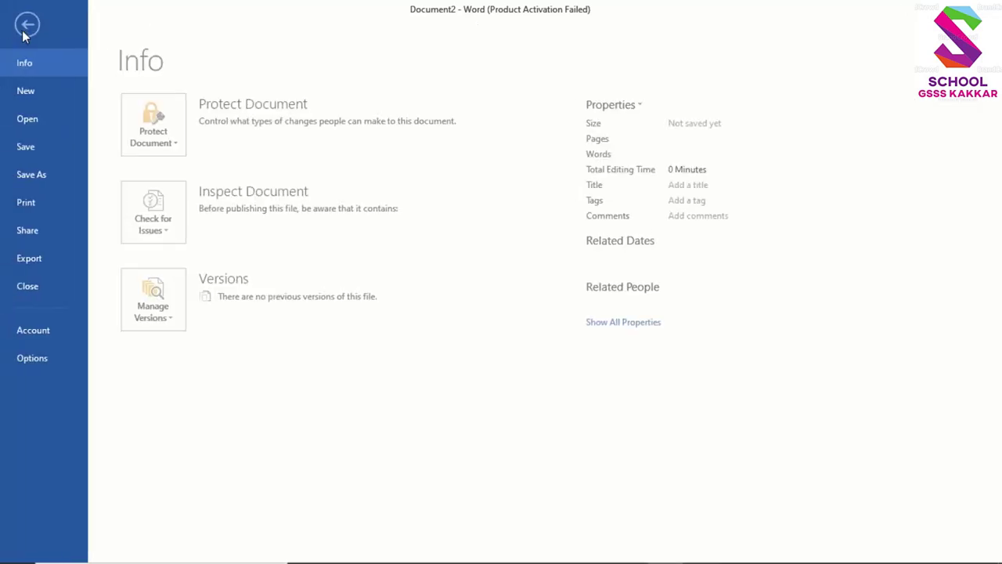
{"action": "left_click", "coordinate": [27, 149]}
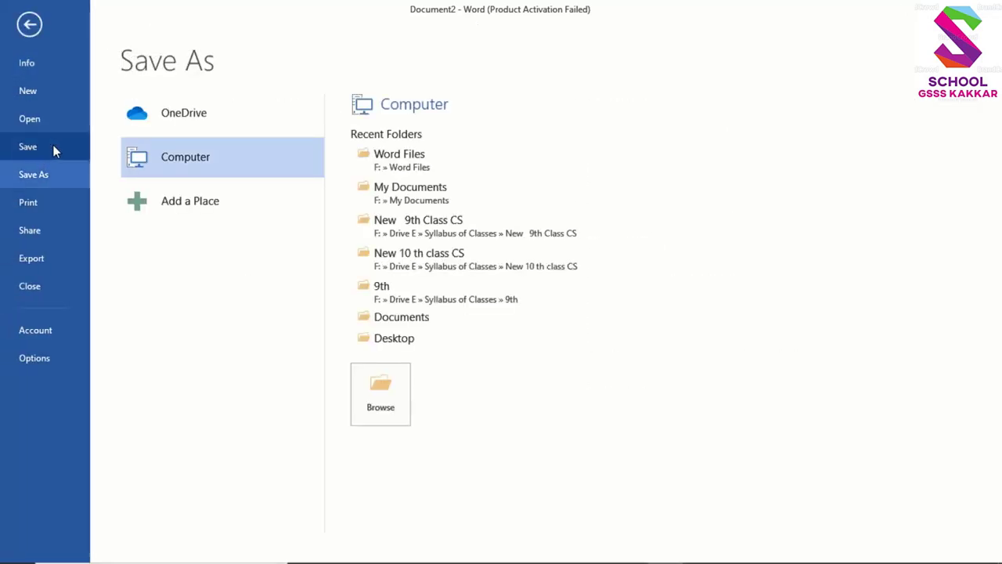
{"action": "left_click", "coordinate": [373, 400]}
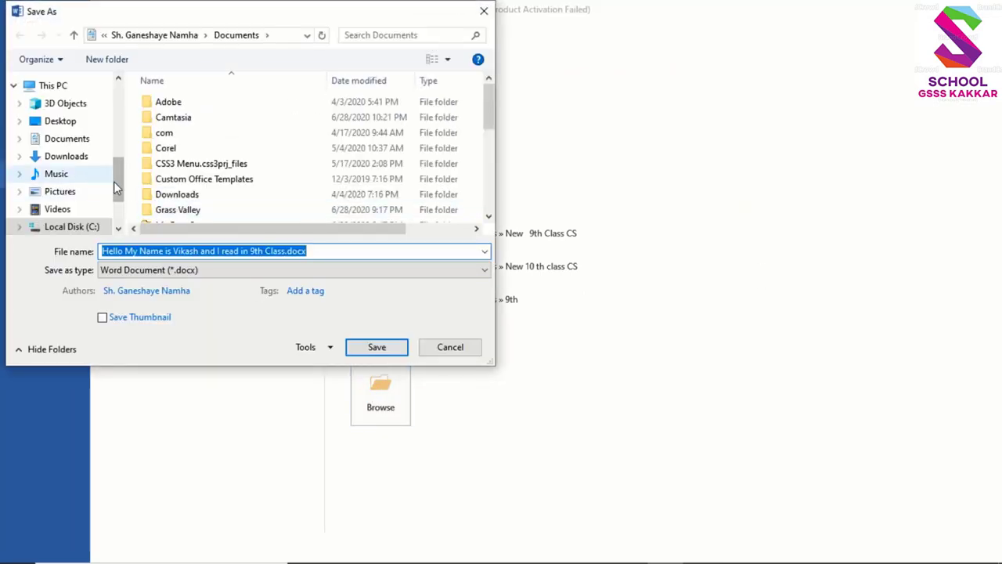
{"action": "left_click_drag", "start_coordinate": [116, 181], "coordinate": [117, 213]}
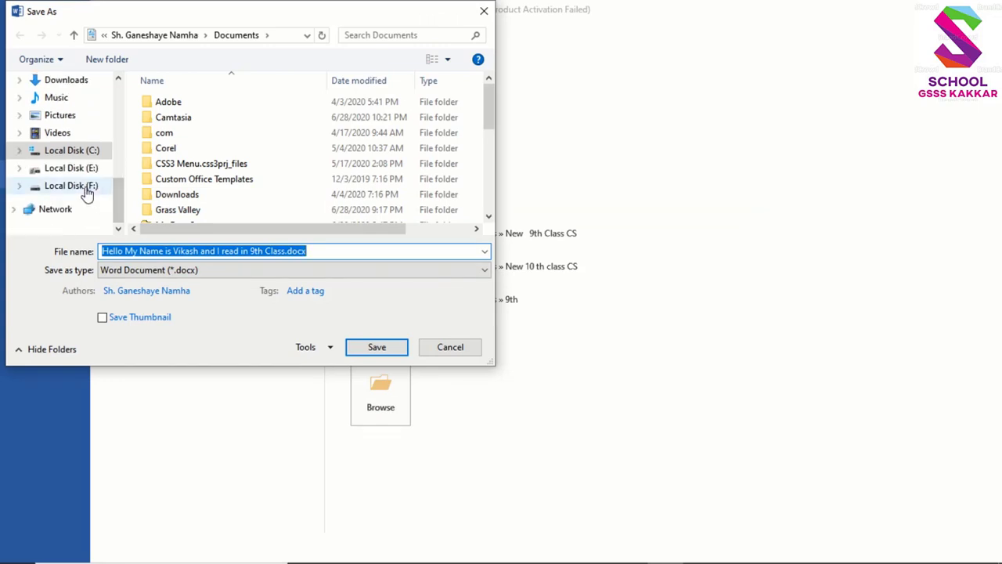
{"action": "left_click", "coordinate": [86, 188]}
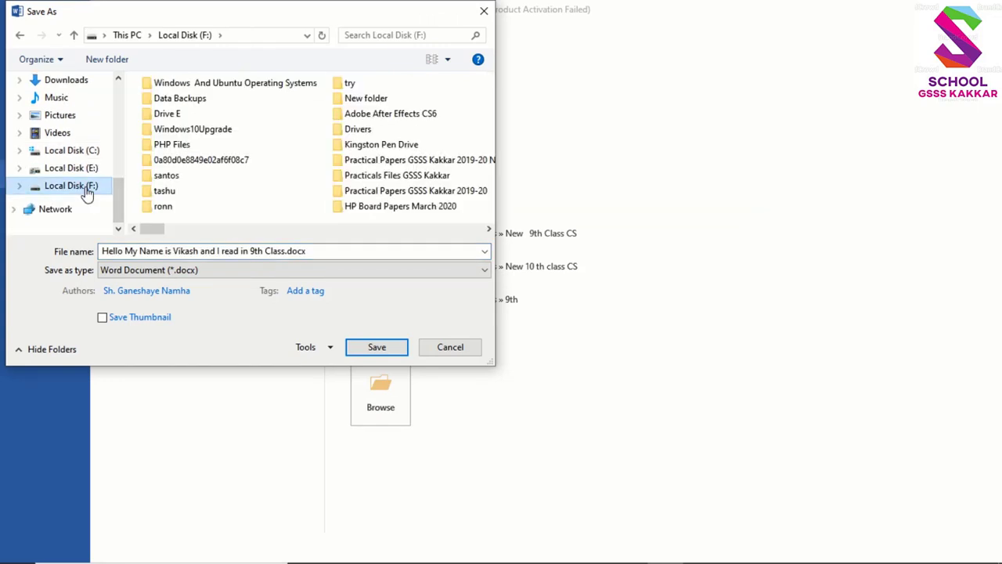
Step: Create a new named folder on Local Disk (F:) and open it
{"action": "left_click", "coordinate": [124, 66]}
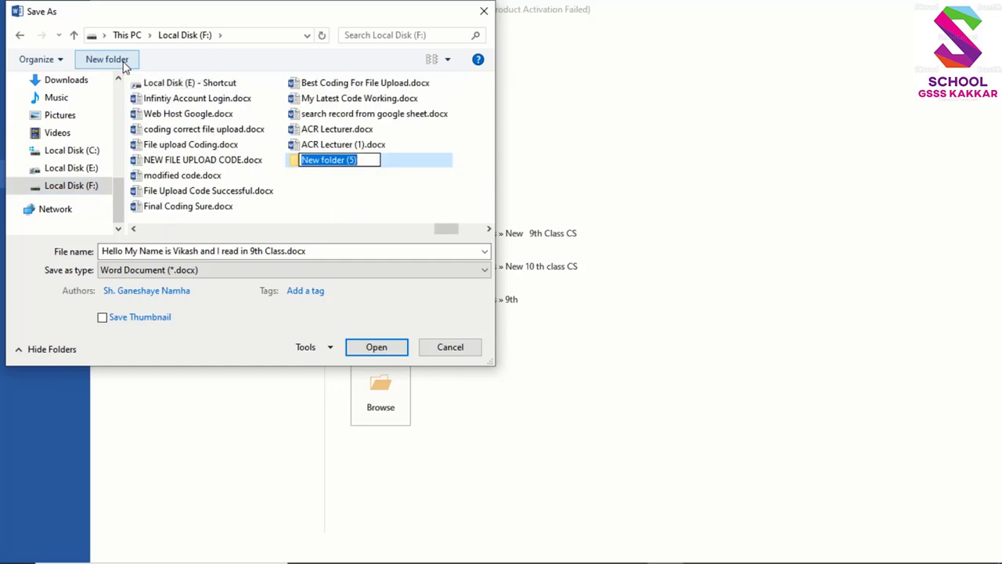
{"action": "type", "text": "S"}
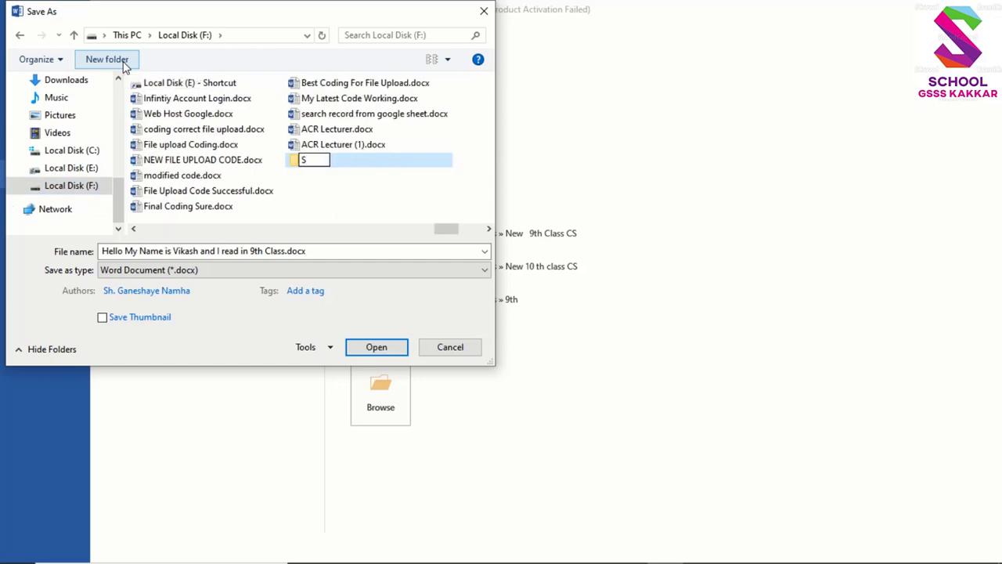
{"action": "type", "text": "o"}
{"action": "key", "text": "BackSpace"}
{"action": "type", "text": "o"}
{"action": "type", "text": "nal"}
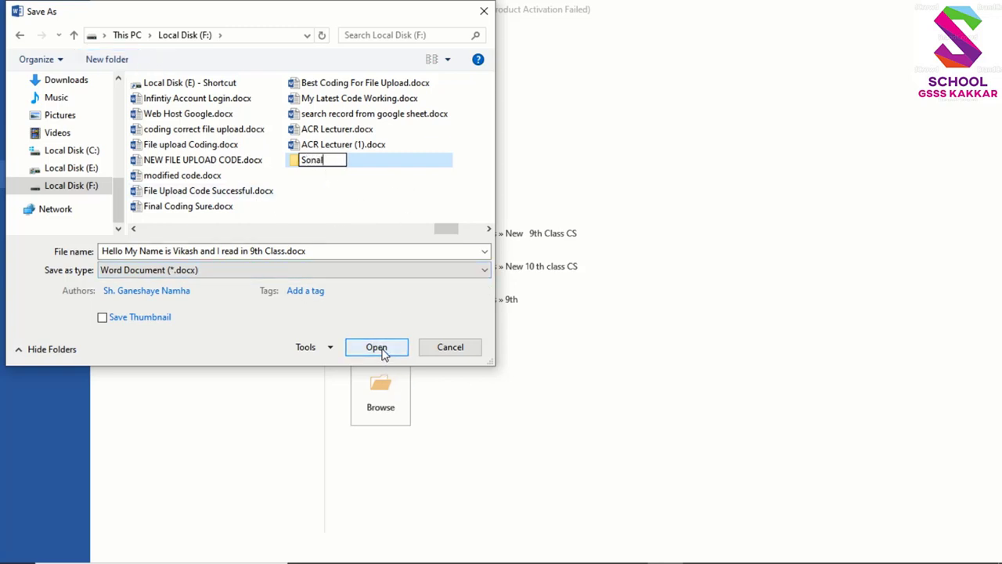
{"action": "left_click", "coordinate": [399, 249]}
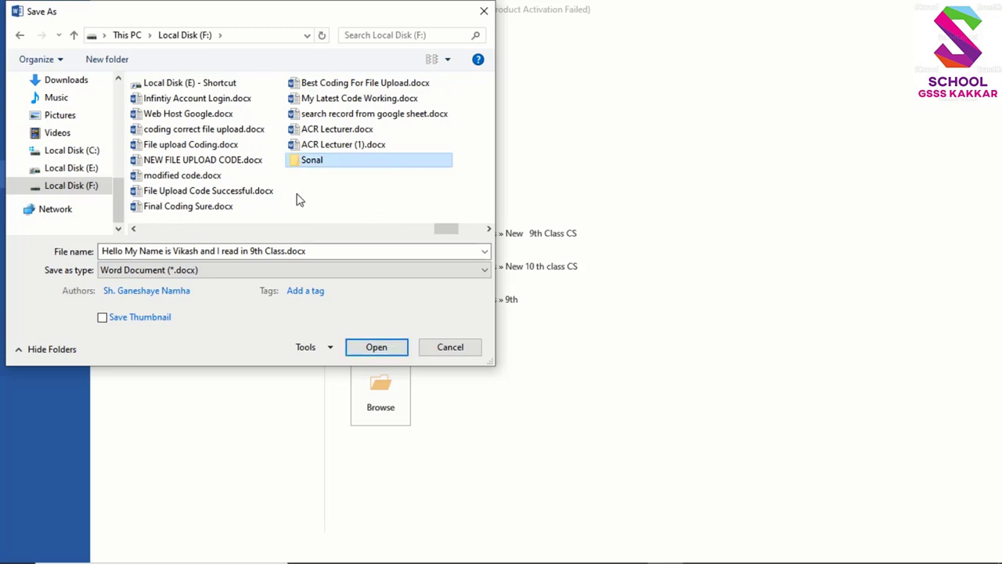
{"action": "left_click", "coordinate": [389, 353]}
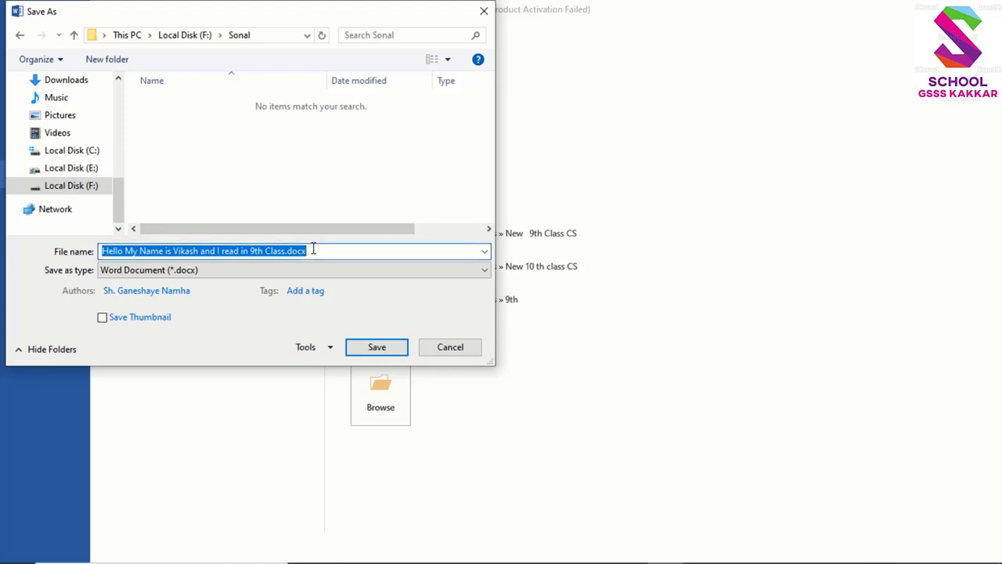
Step: Save the document there as 'First Practical'
{"action": "key", "text": "BackSpace"}
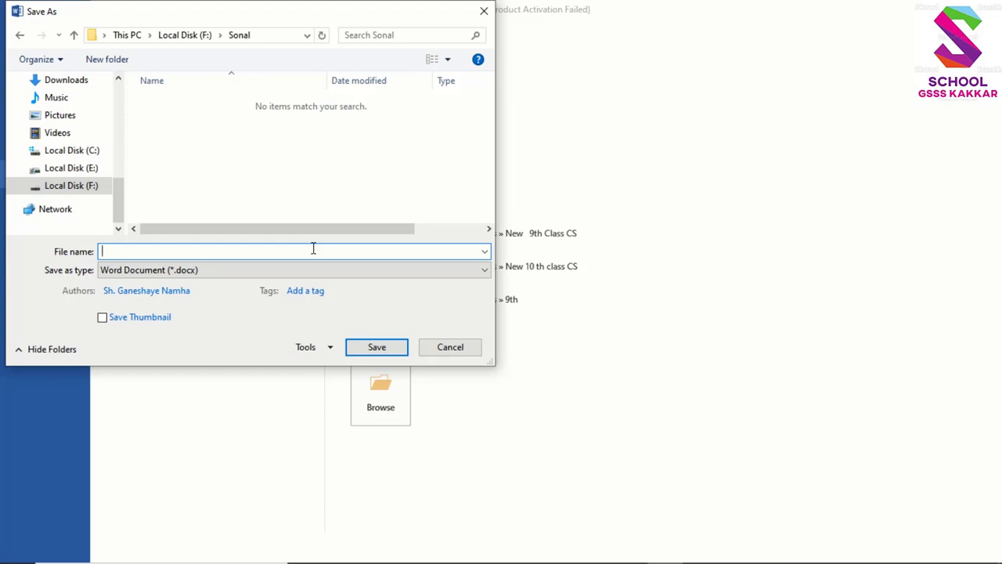
{"action": "type", "text": "First Pr"}
{"action": "type", "text": "actical"}
{"action": "left_click", "coordinate": [396, 351]}
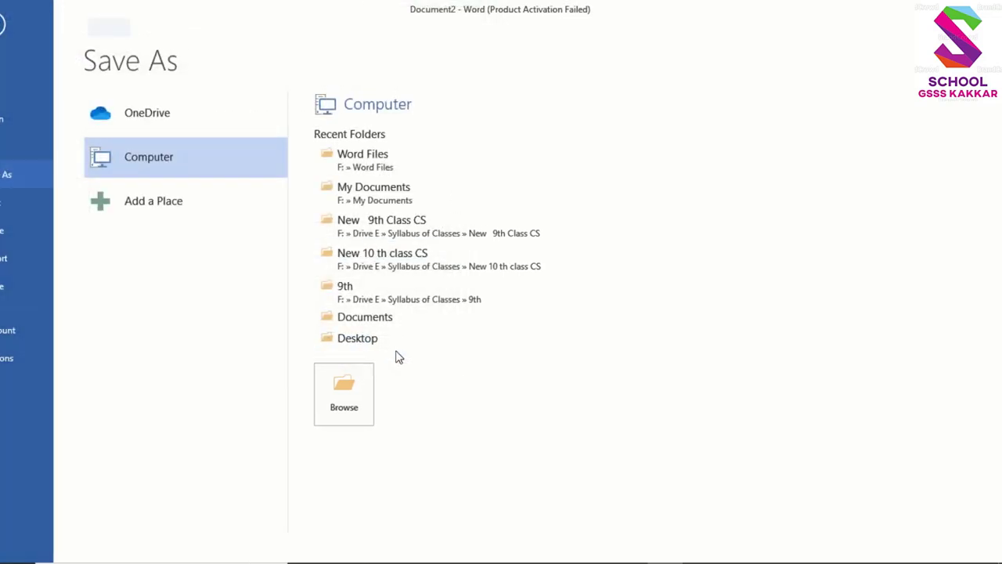